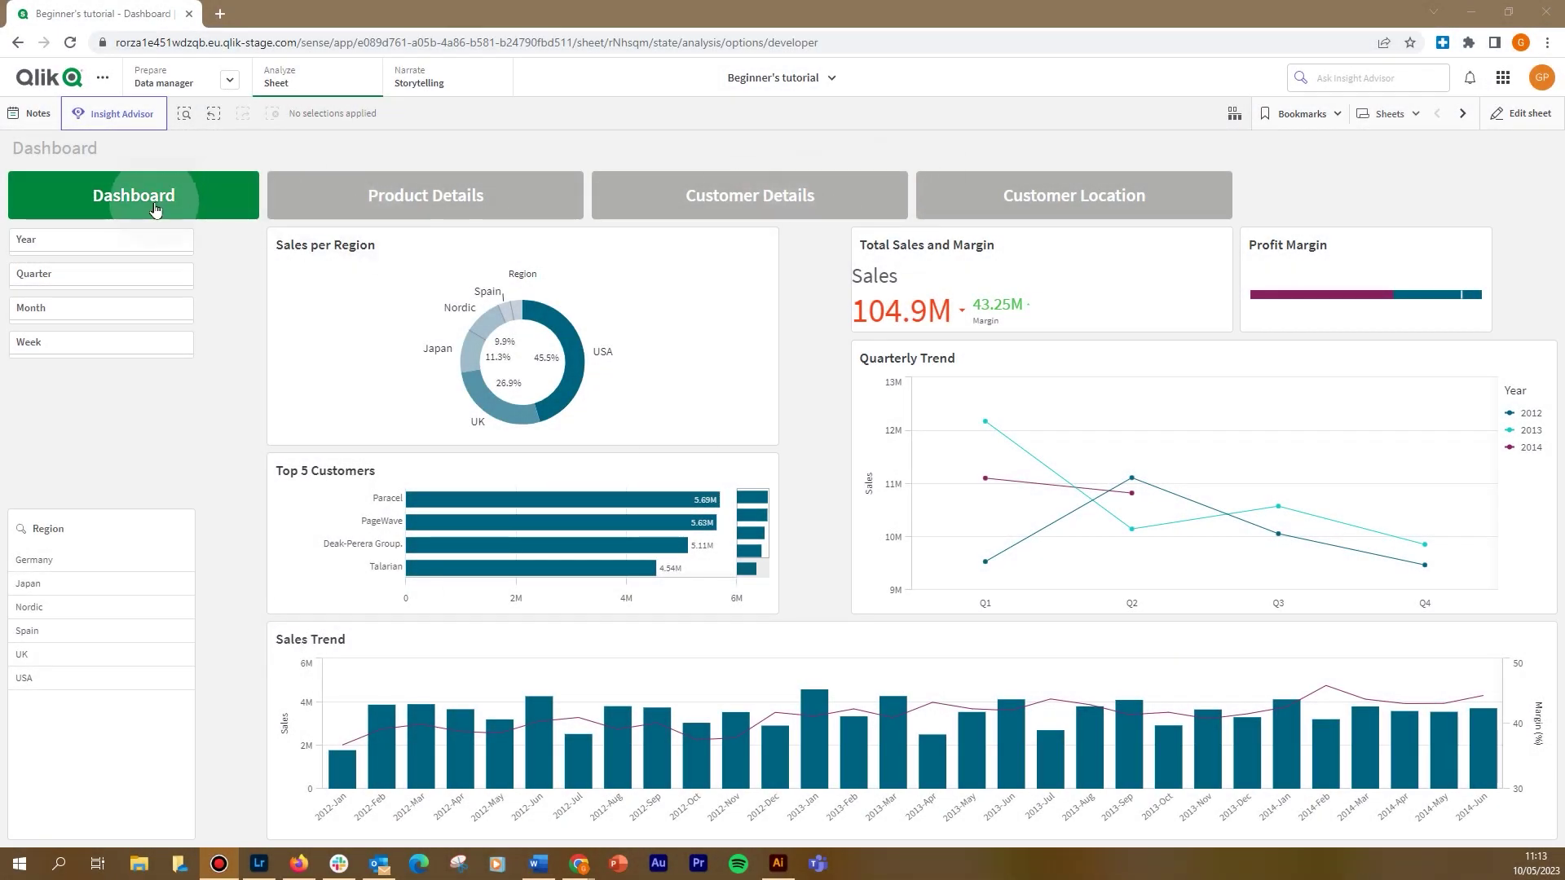
Step: Step through the Product Details, Customer Details and Customer Location sheets in turn
{"action": "left_click", "coordinate": [427, 206]}
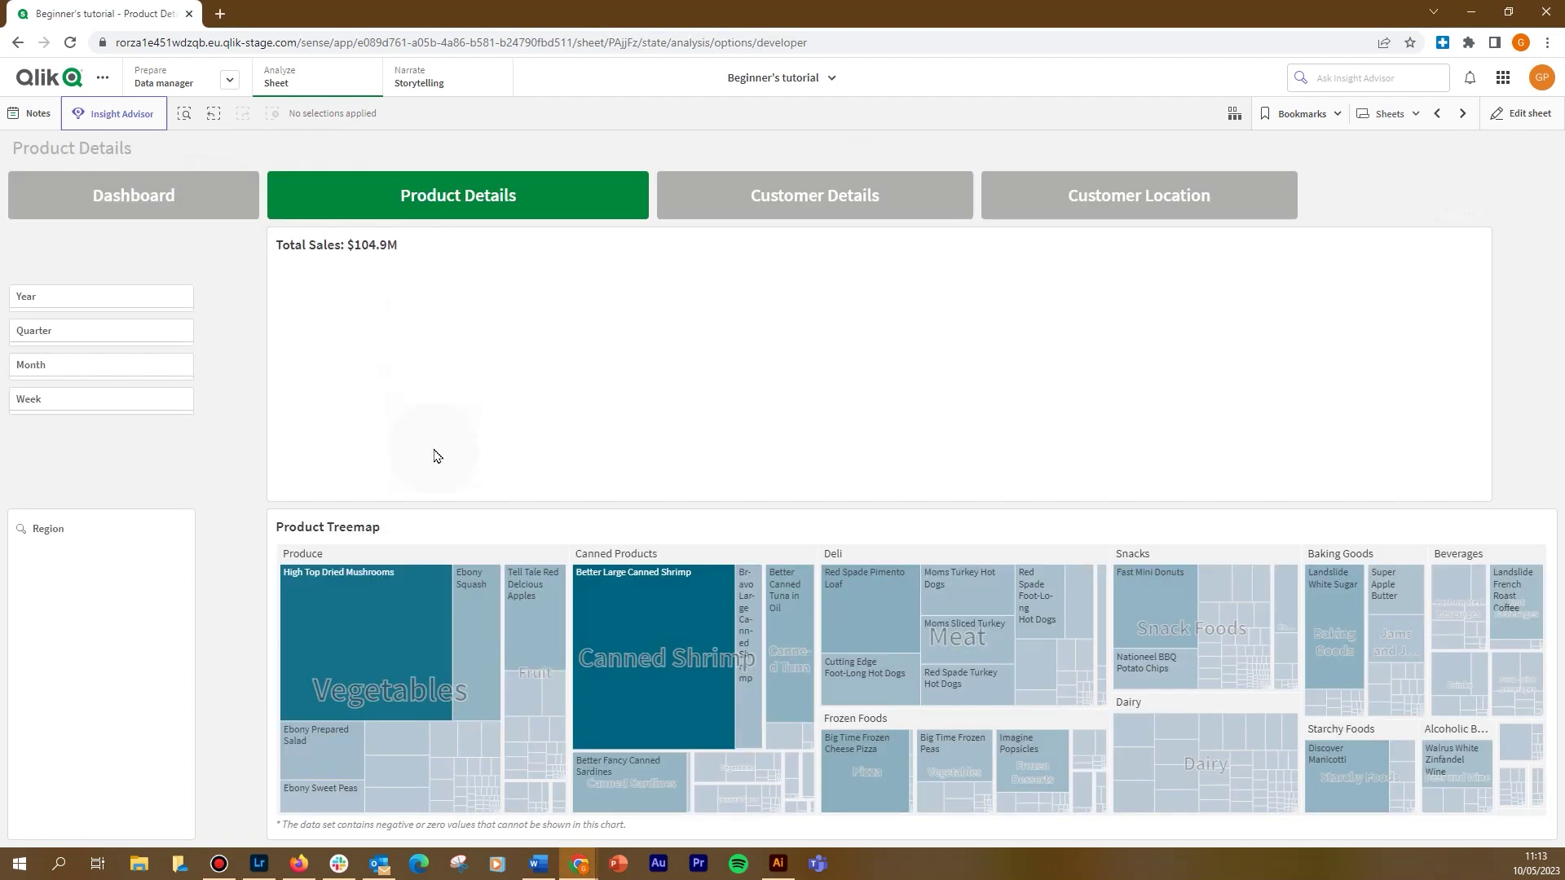
{"action": "left_click", "coordinate": [785, 204]}
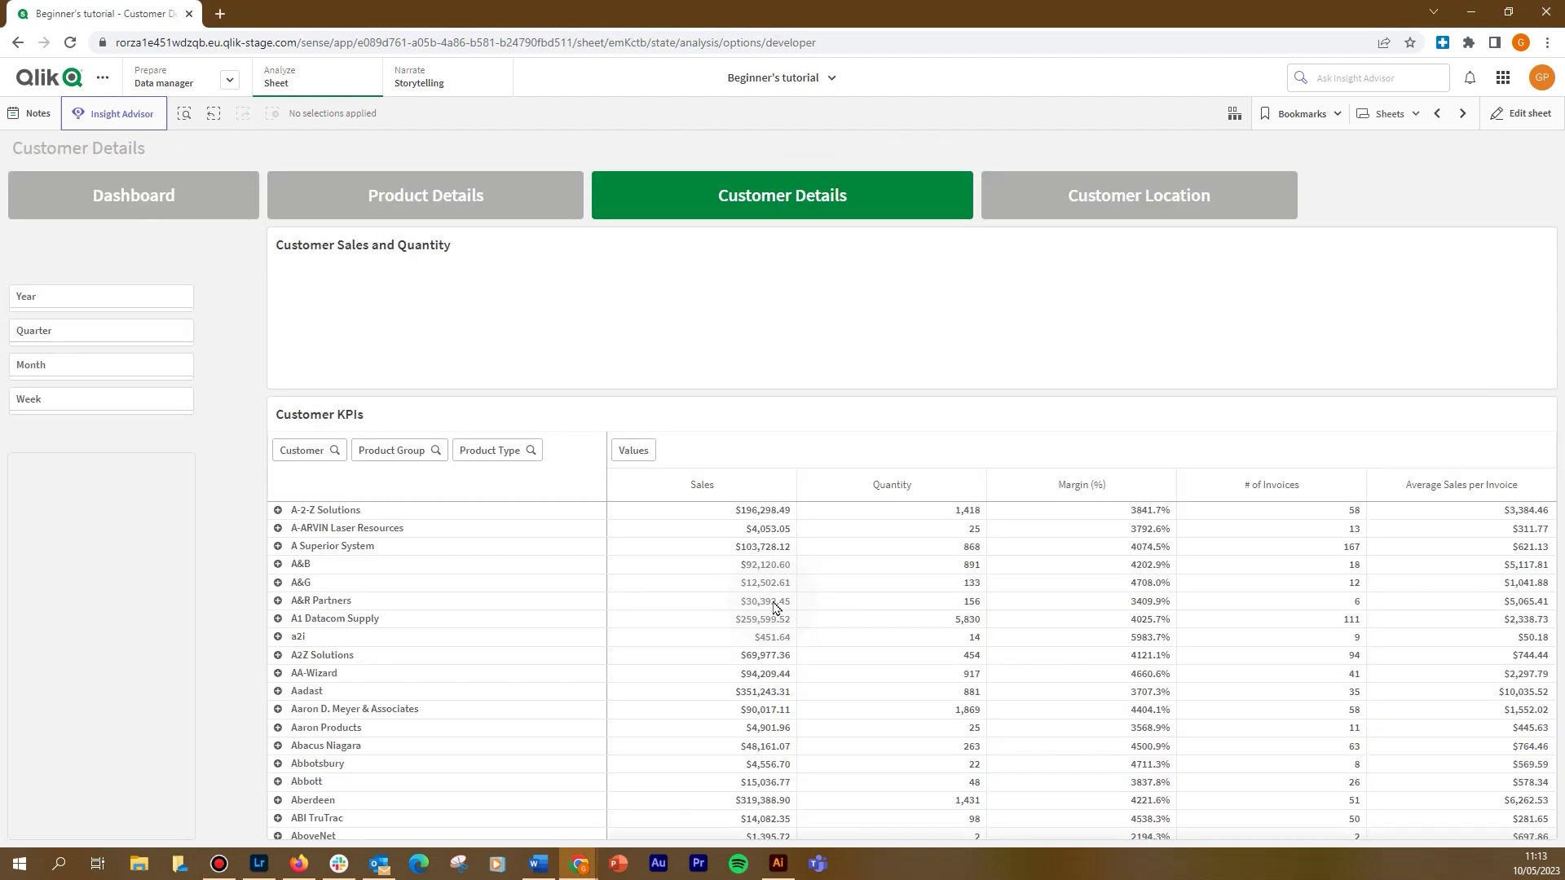
{"action": "left_click", "coordinate": [1130, 221]}
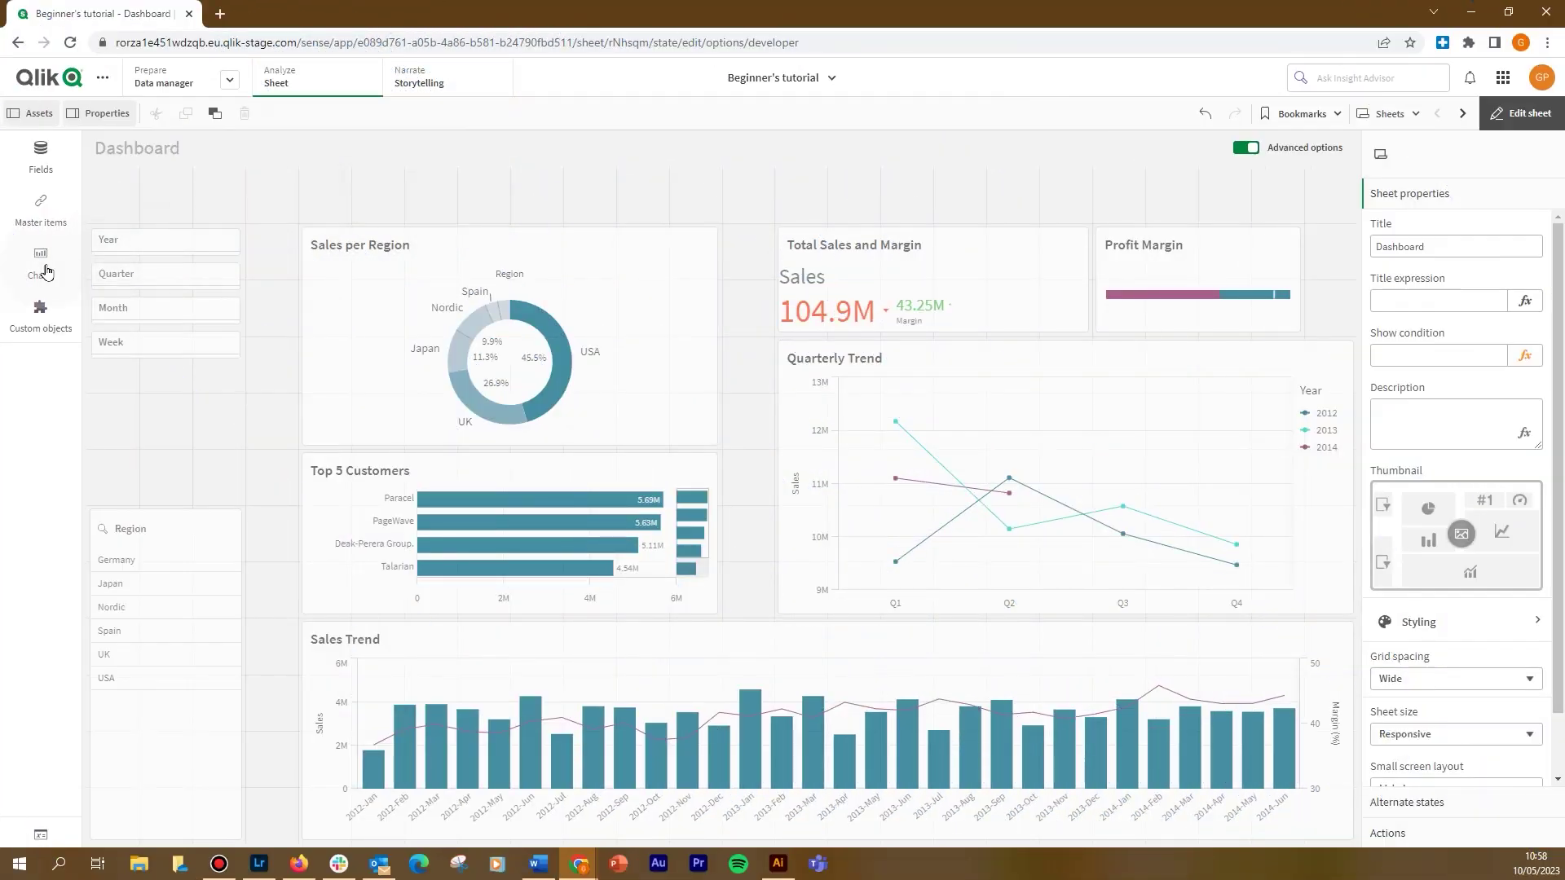
Step: Add a Charts button to the sheet top with navigation Go to a sheet, targeting Dashboard
{"action": "left_click", "coordinate": [40, 261]}
{"action": "left_click_drag", "start_coordinate": [165, 307], "coordinate": [326, 192]}
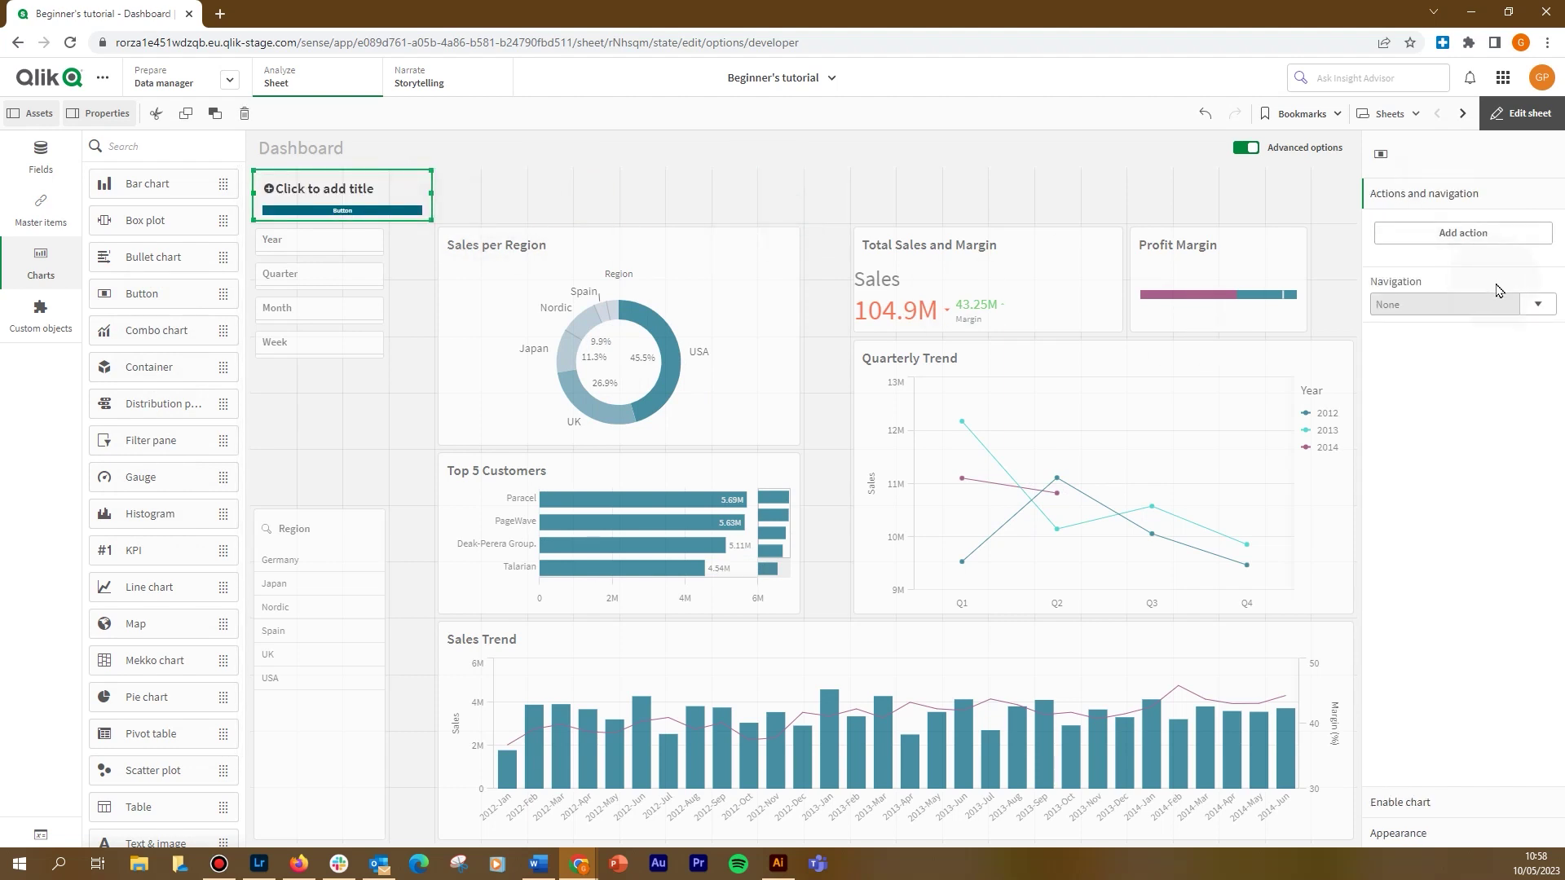
{"action": "left_click", "coordinate": [1536, 305]}
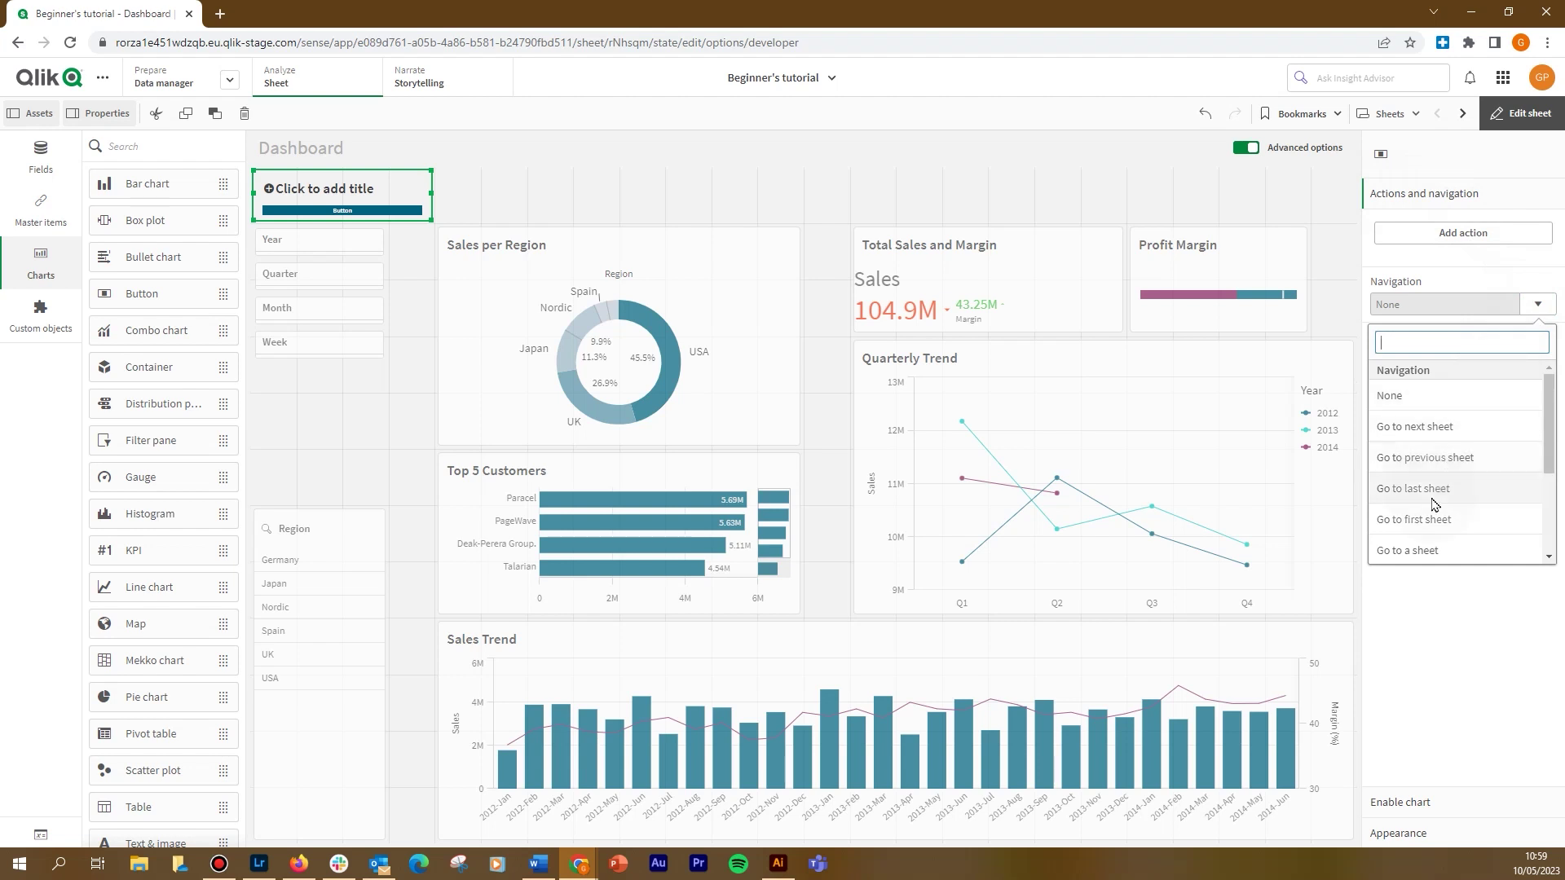
{"action": "left_click", "coordinate": [1422, 551]}
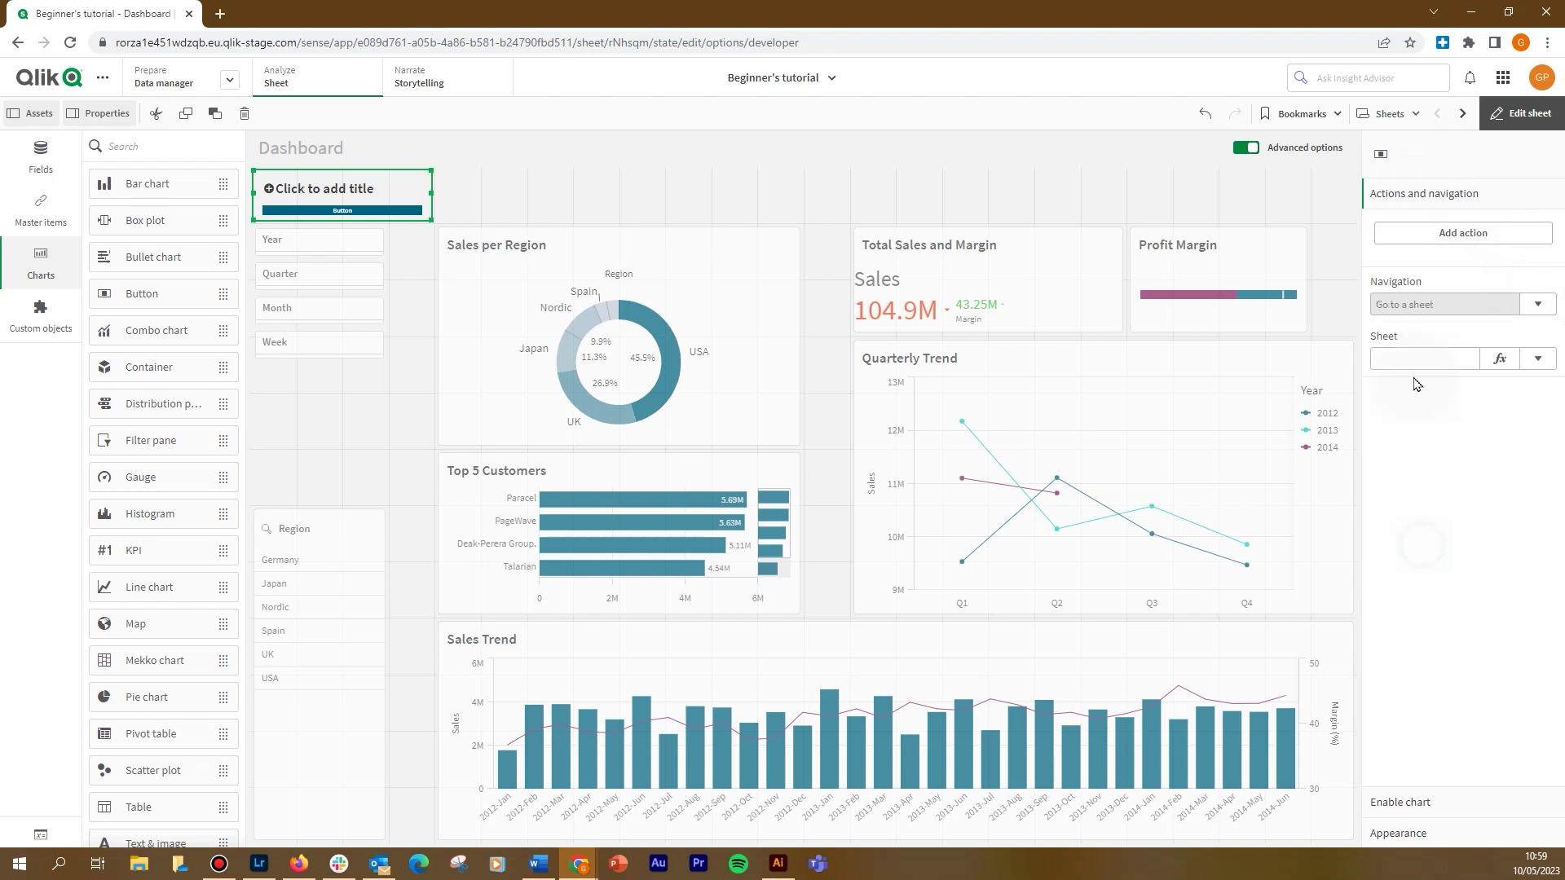
{"action": "left_click", "coordinate": [1541, 358]}
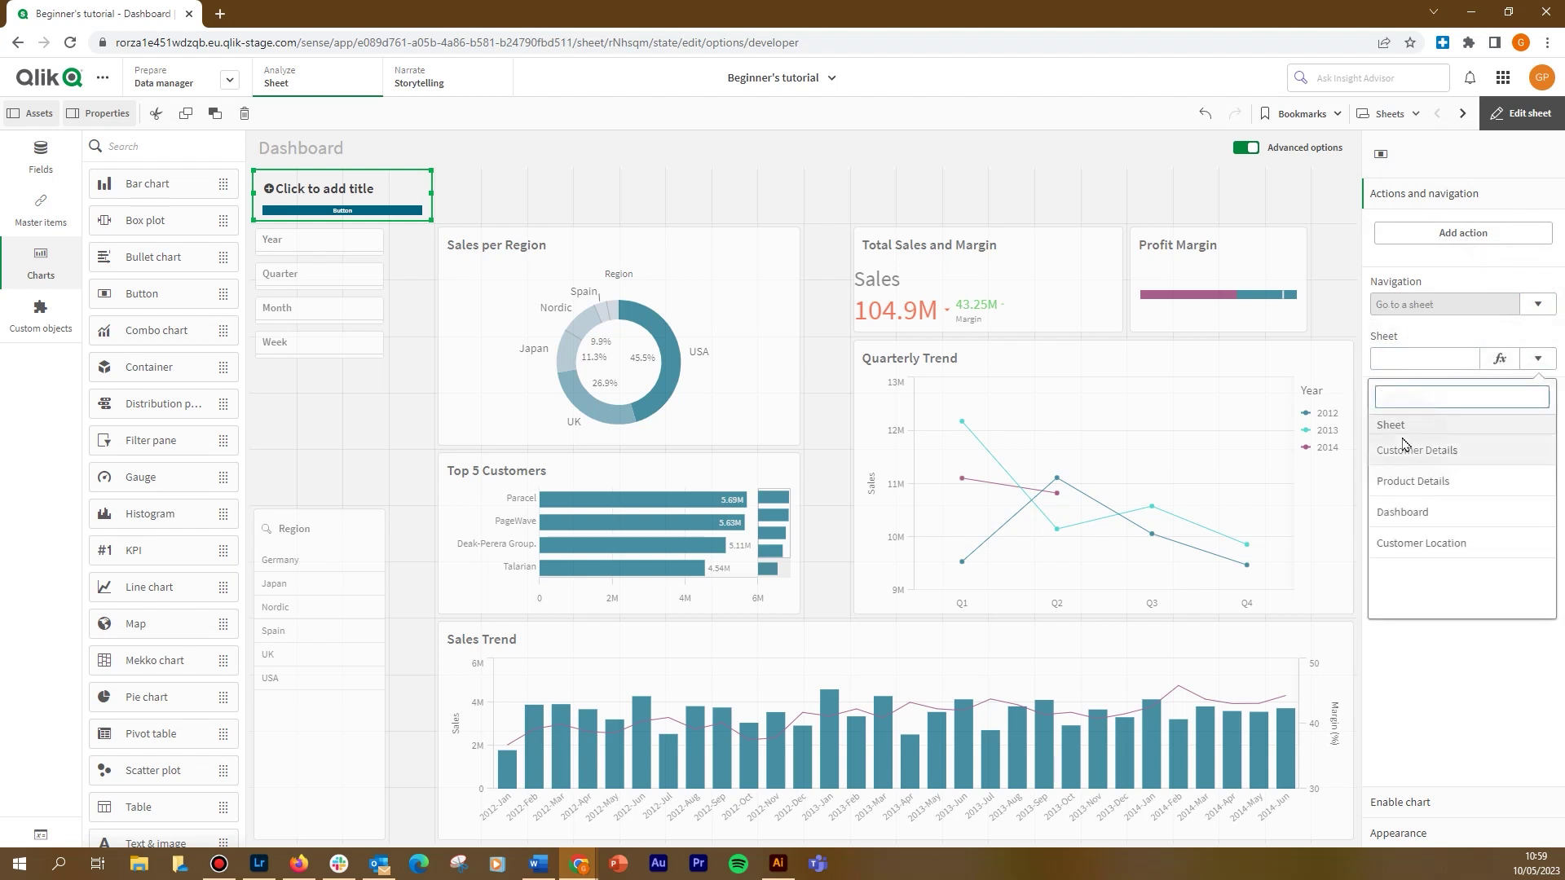
{"action": "left_click", "coordinate": [1412, 513]}
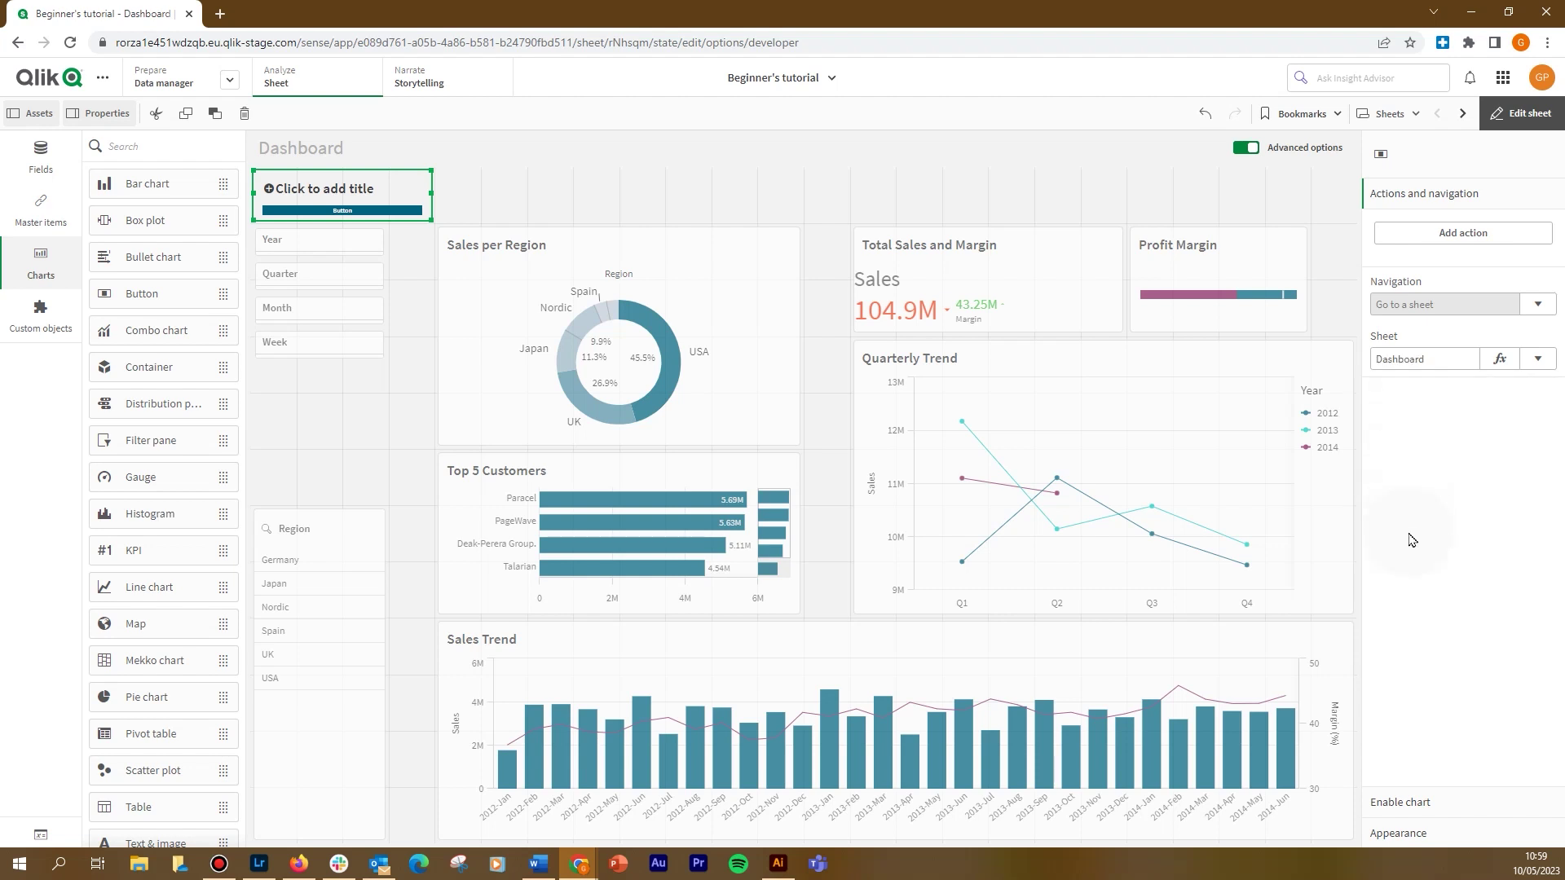
Step: Hide the button's title and set its label to Dashboard
{"action": "left_click", "coordinate": [1411, 833]}
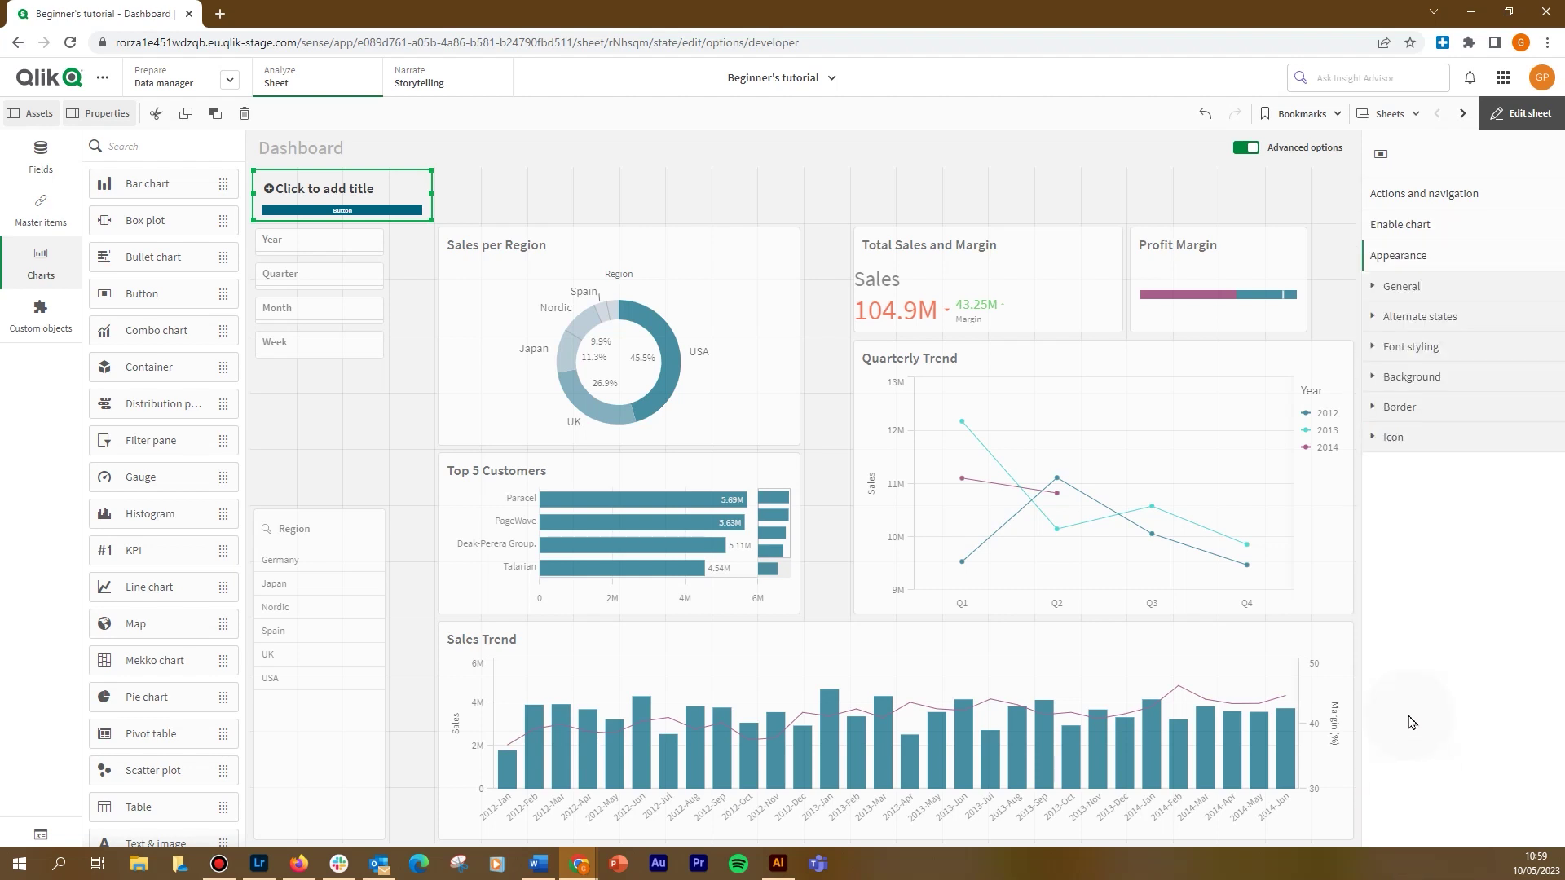
{"action": "left_click", "coordinate": [1412, 290]}
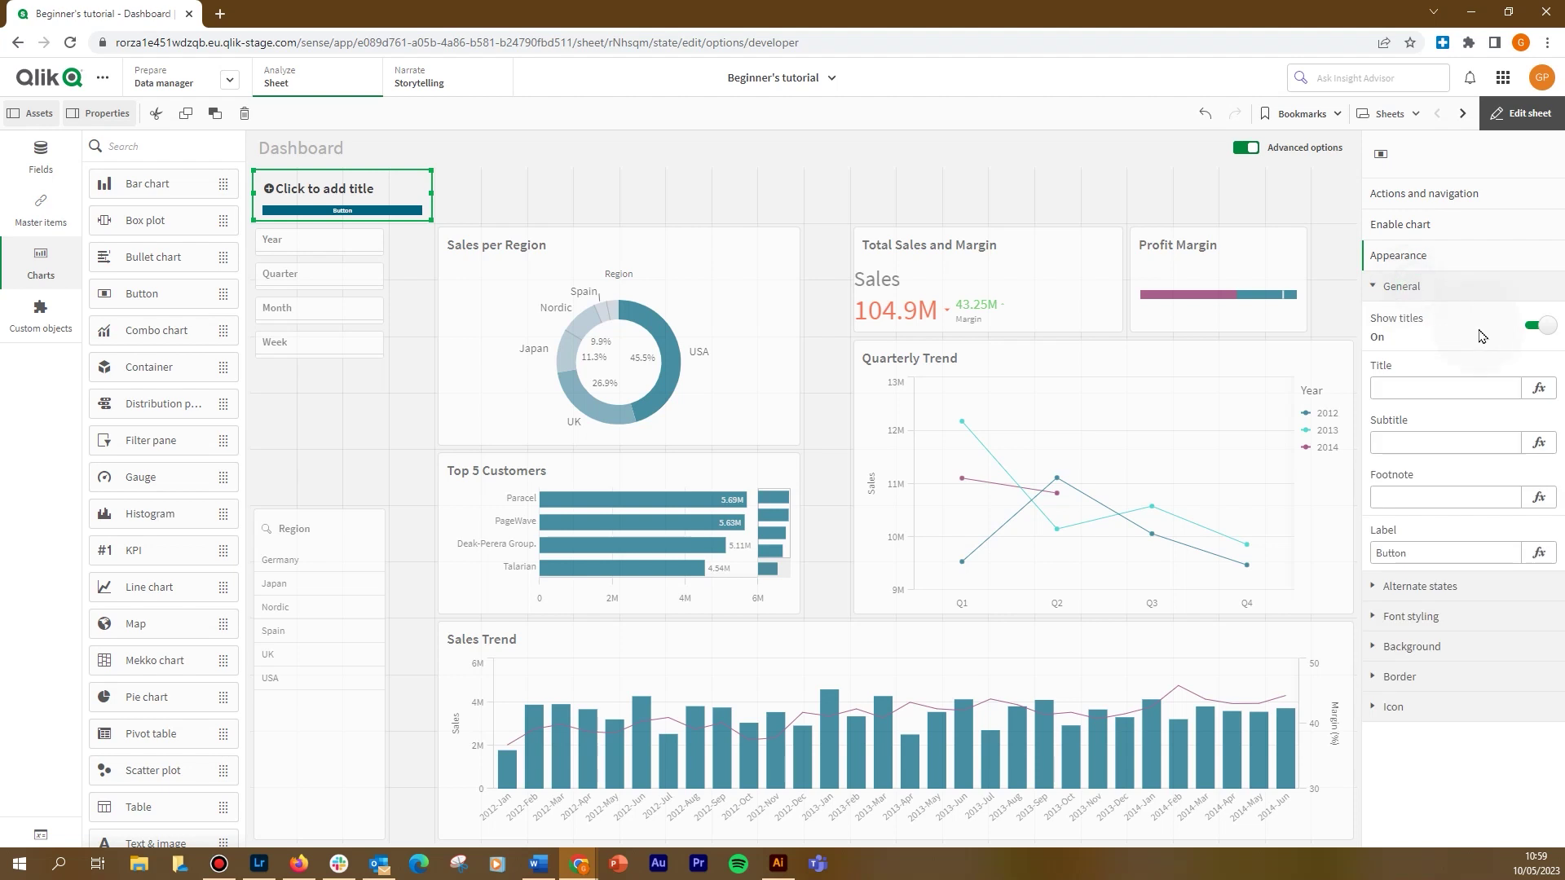
{"action": "left_click", "coordinate": [1533, 328]}
{"action": "left_click", "coordinate": [1424, 388]}
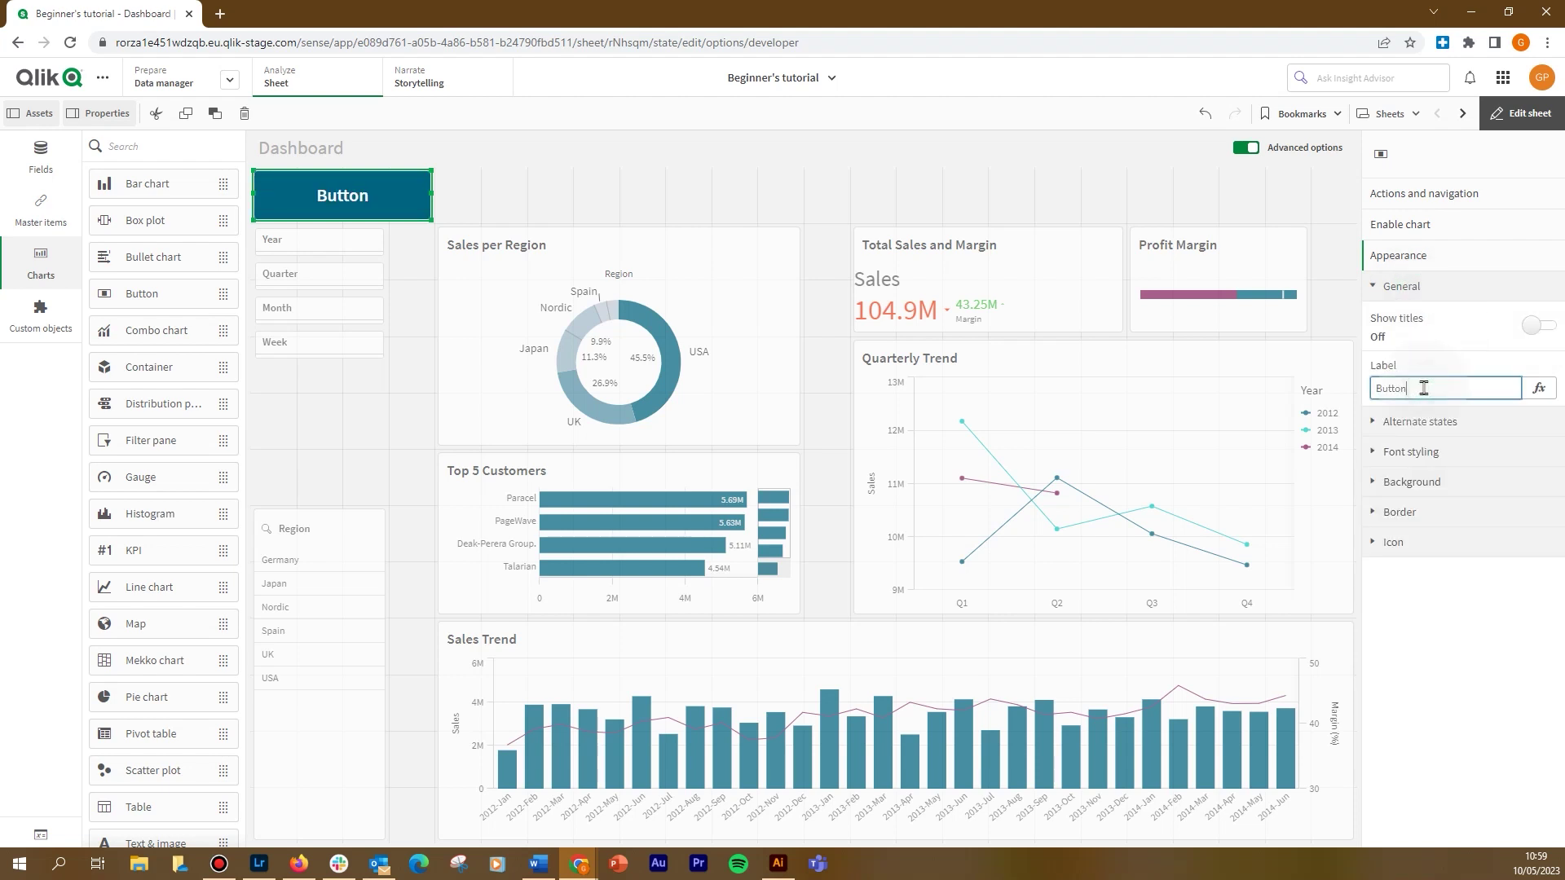
{"action": "double_click", "coordinate": [1424, 388]}
Step: Switch the button's background colour to By expression and open the expression editor
{"action": "left_click", "coordinate": [1425, 484]}
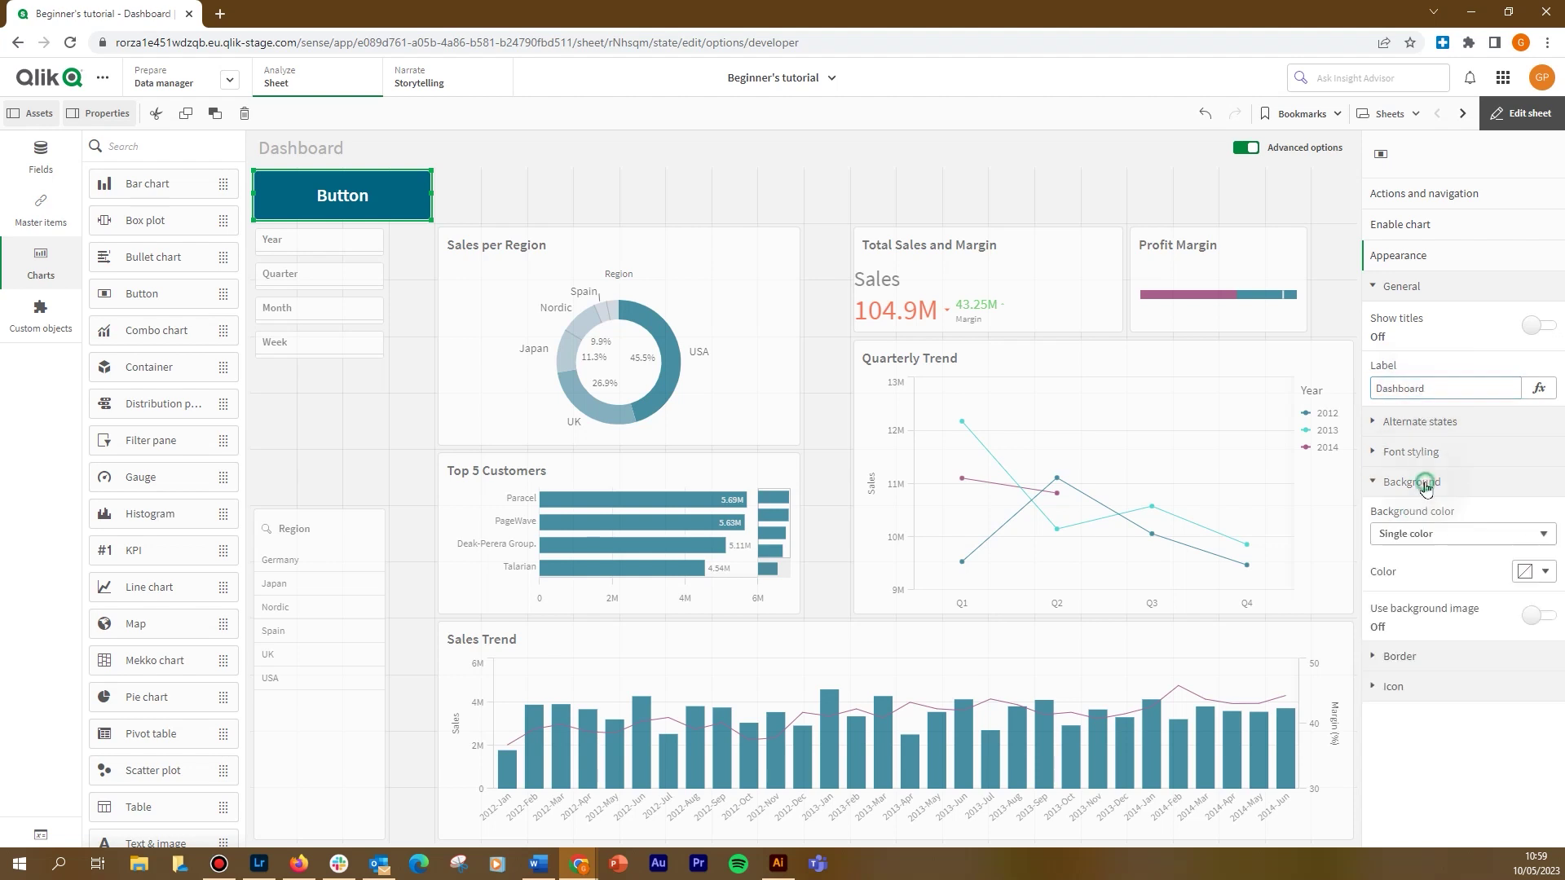
{"action": "left_click", "coordinate": [1434, 534]}
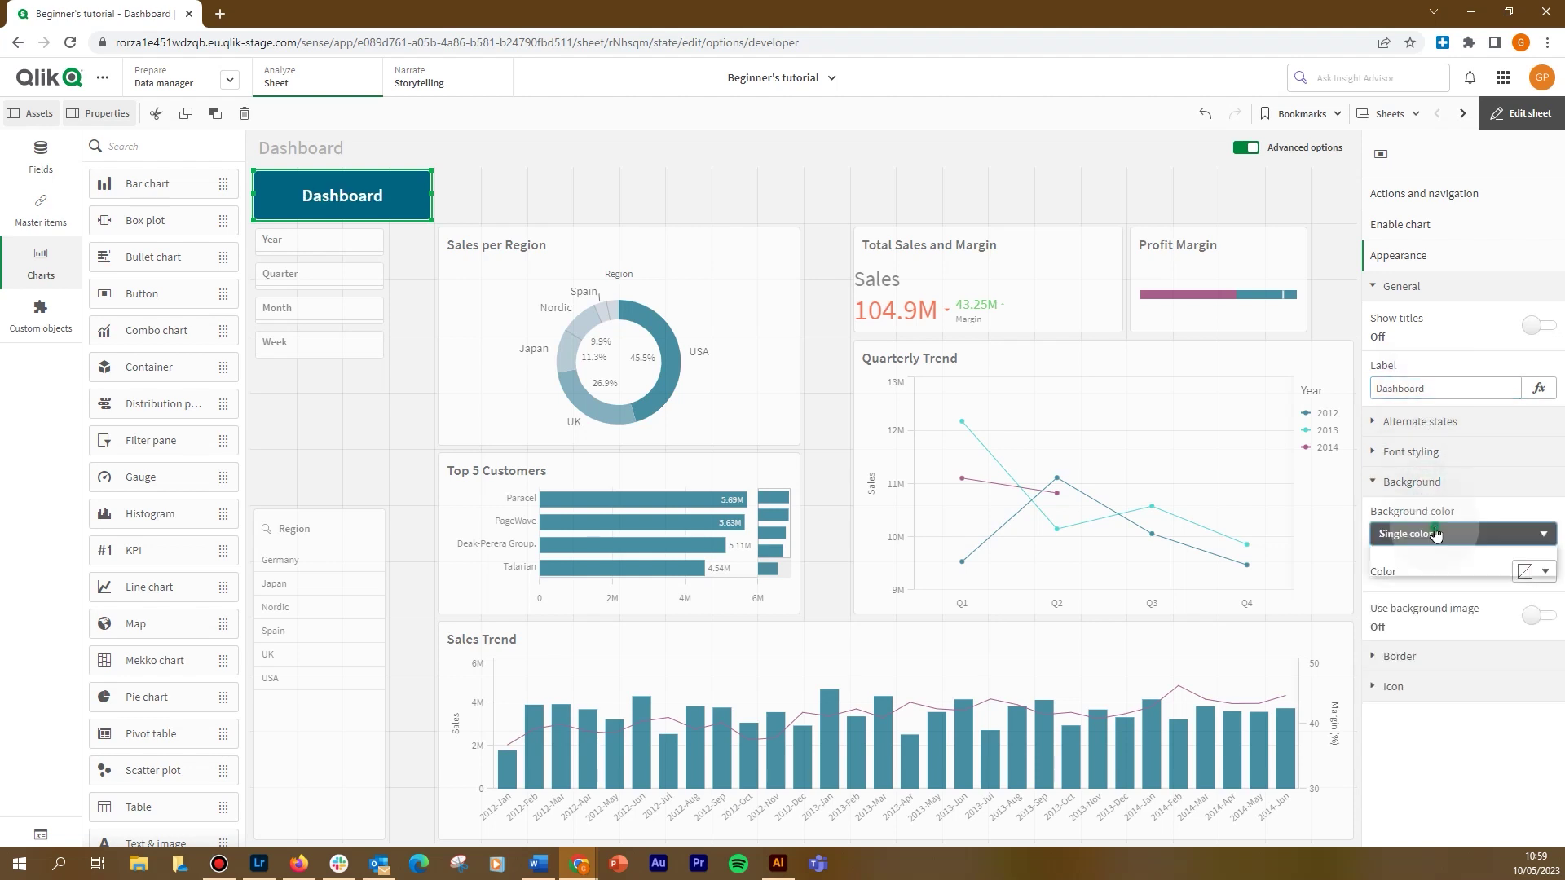
{"action": "left_click", "coordinate": [1436, 567]}
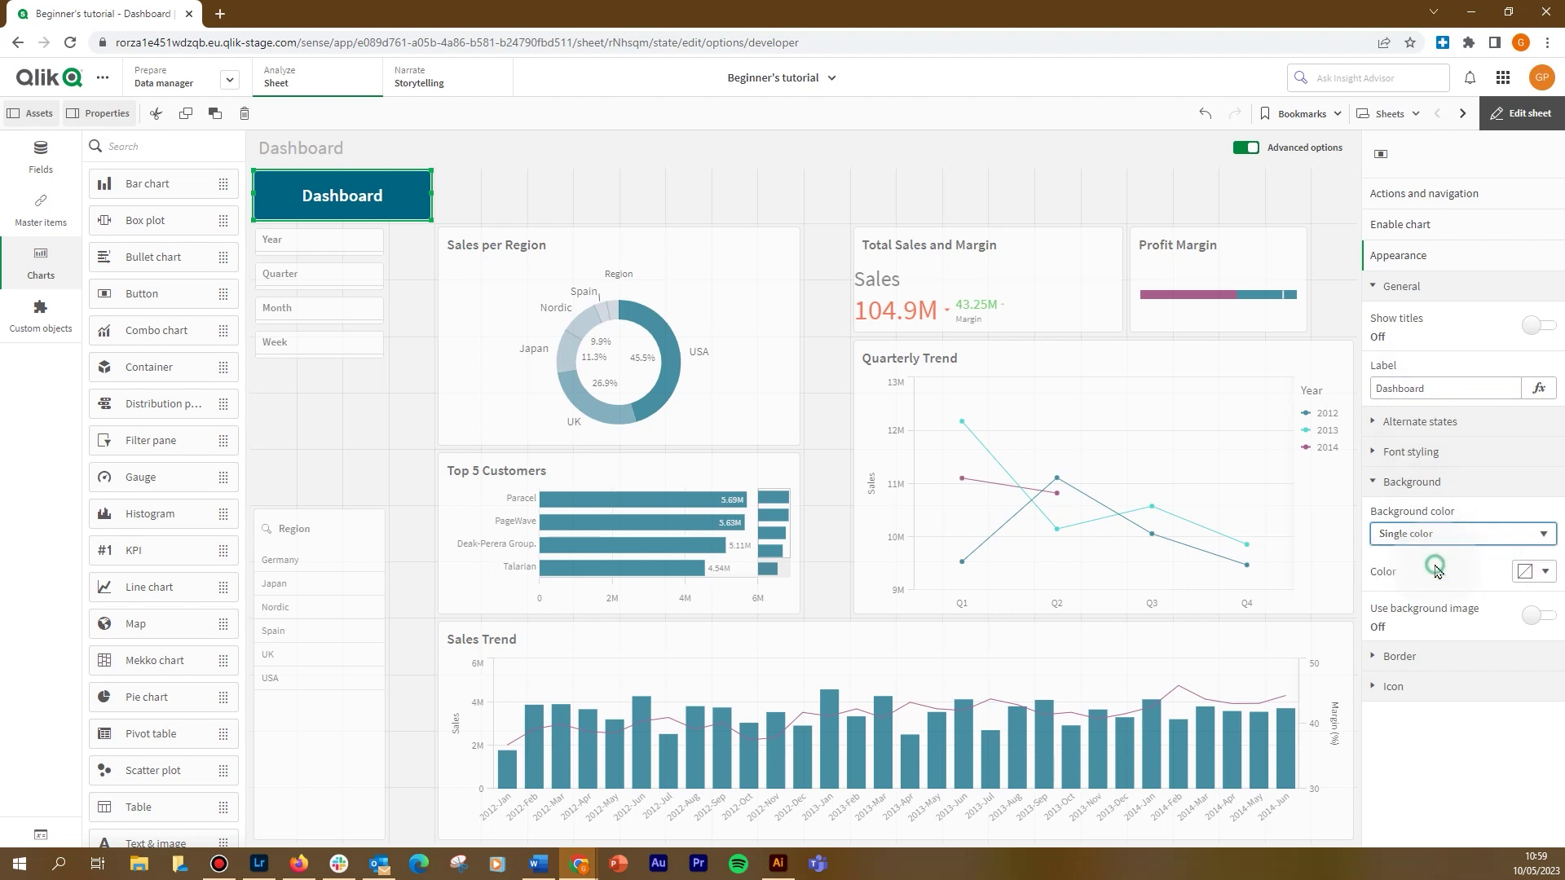
{"action": "left_click", "coordinate": [1539, 589]}
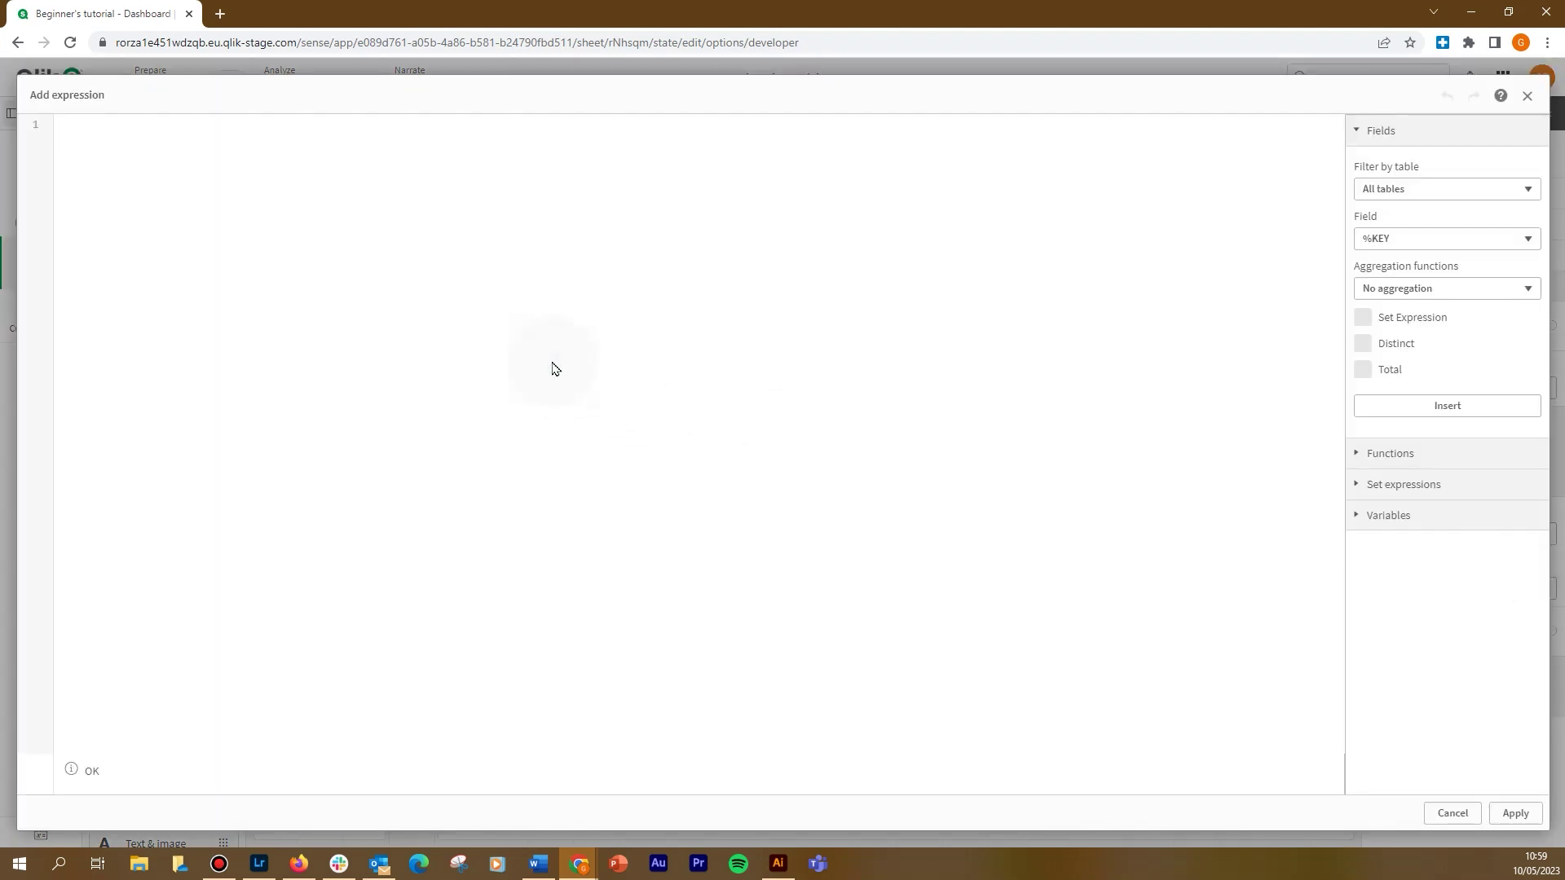
Step: Enter =if(InObject('rNhsqm'), '#00873D', '#B0AFAE'), pasting sheet id rNhsqm copied from the URL
{"action": "type", "text": "=if(InObject"}
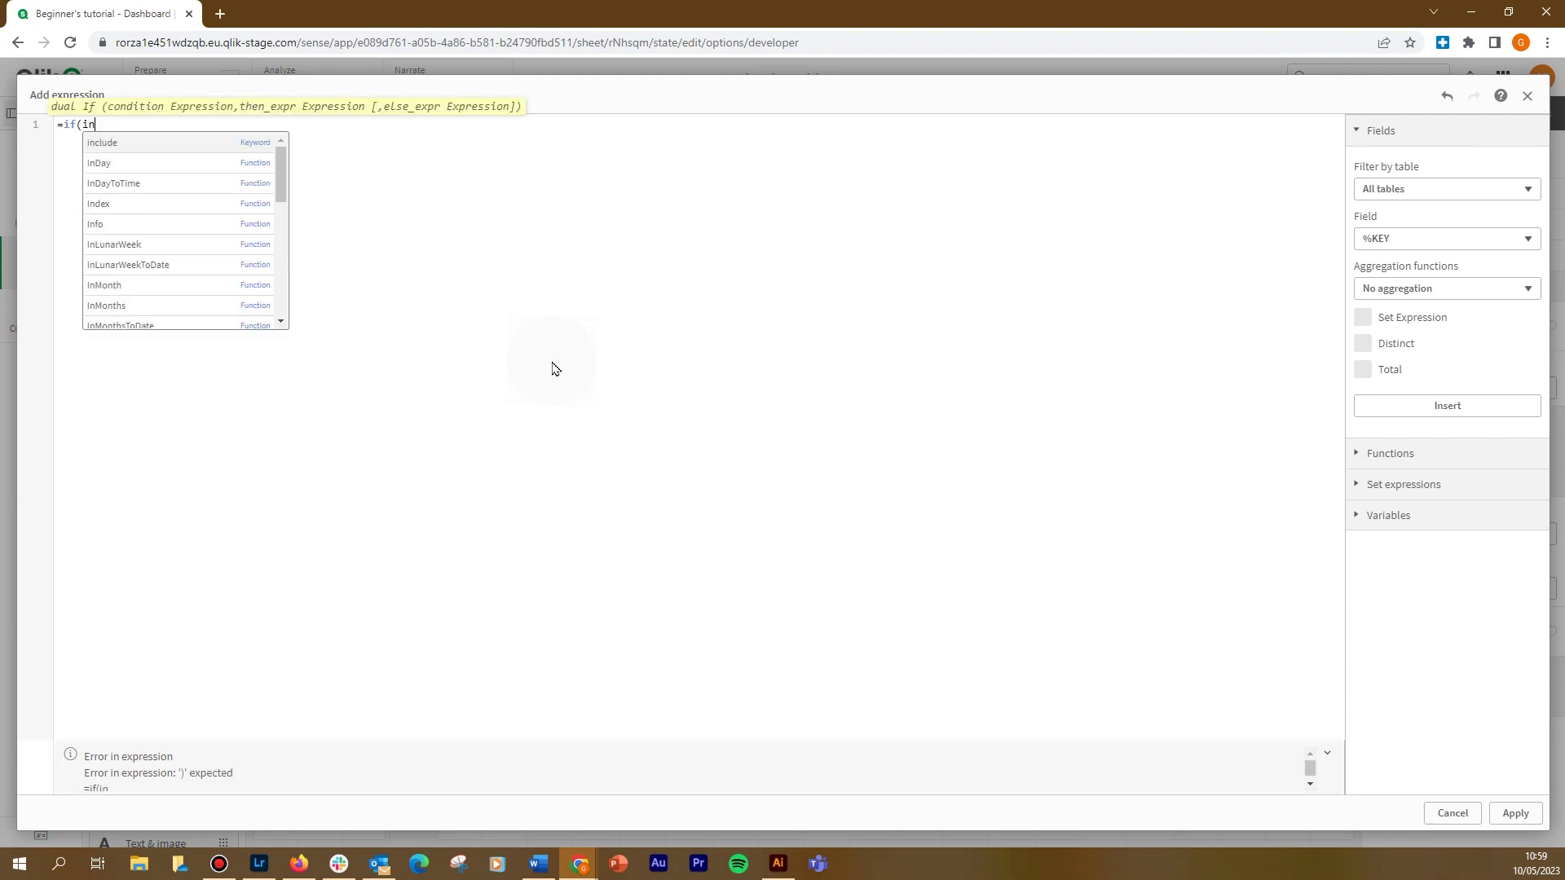
{"action": "type", "text": "('"}
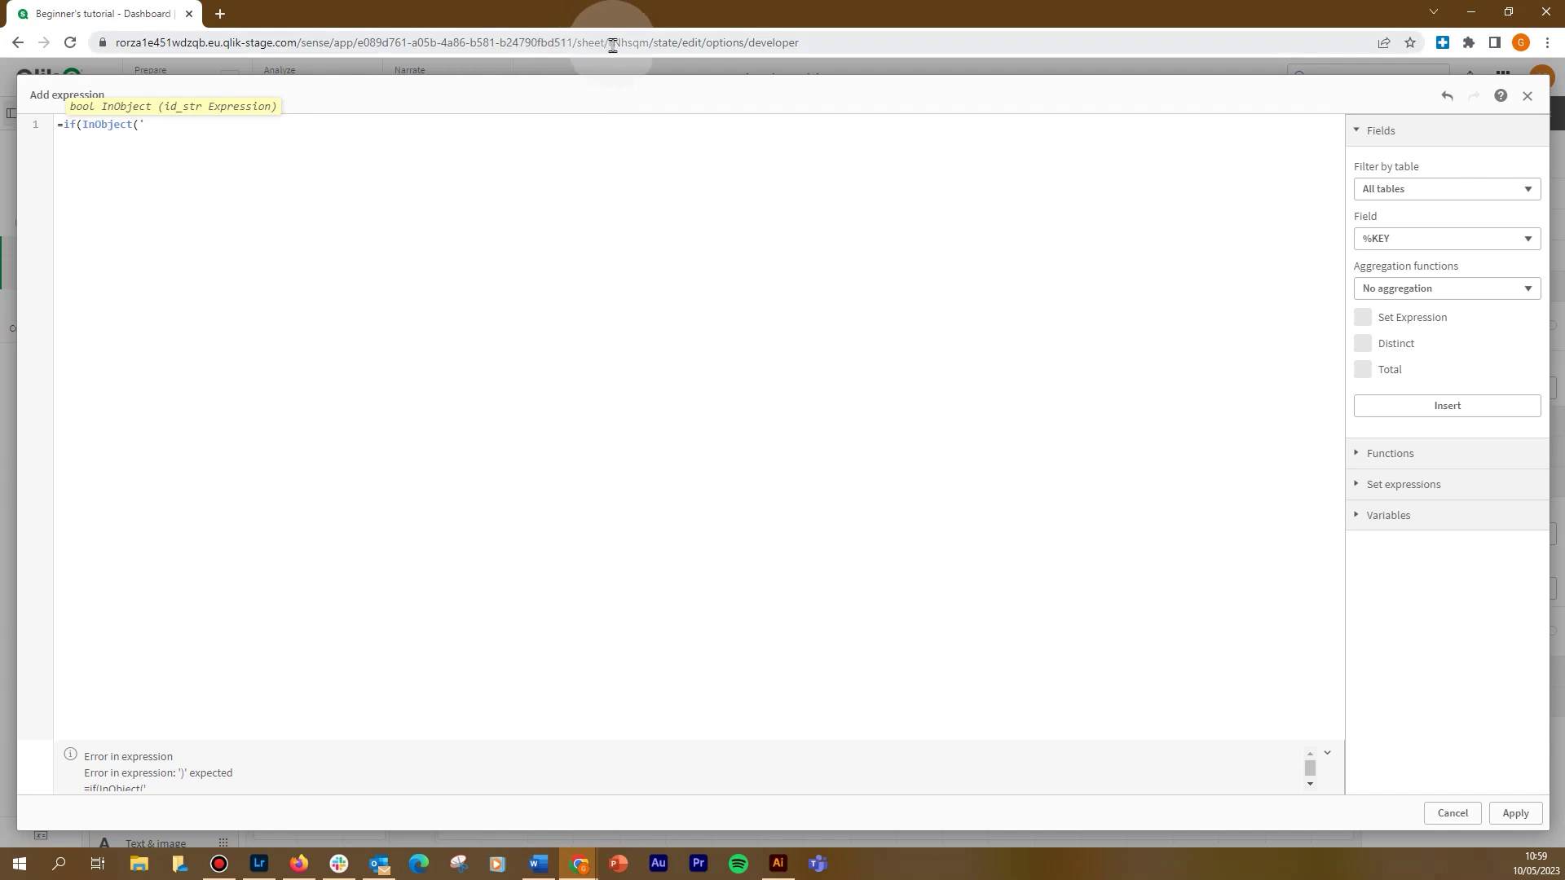
{"action": "left_click", "coordinate": [675, 42]}
{"action": "double_click", "coordinate": [675, 42]}
{"action": "key", "text": "ctrl+c"}
{"action": "left_click", "coordinate": [331, 147]}
{"action": "key", "text": "ctrl+v"}
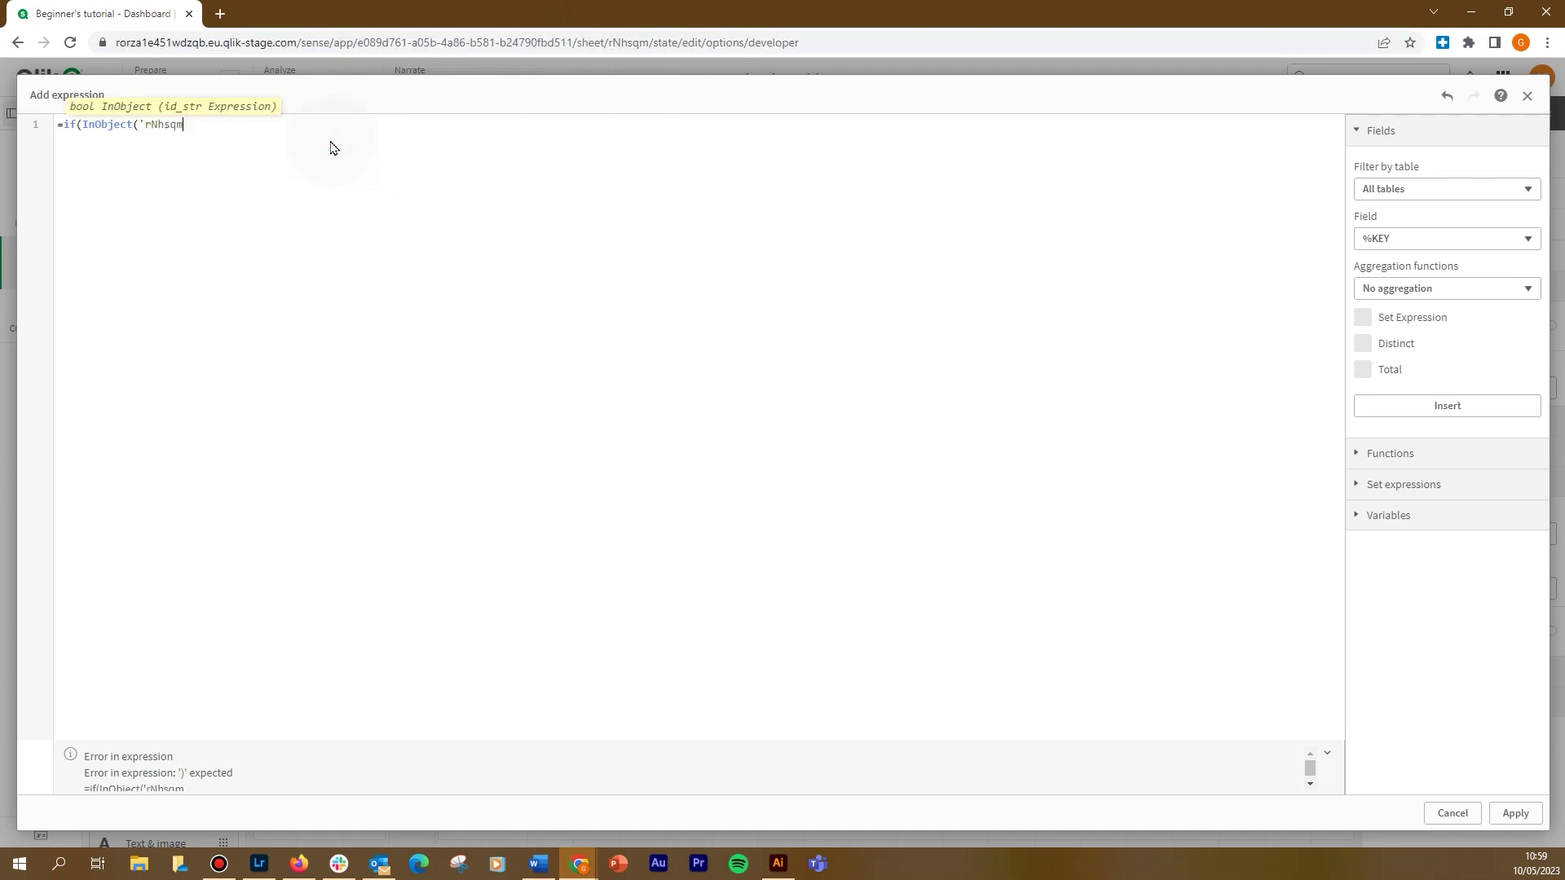
{"action": "type", "text": "')"}
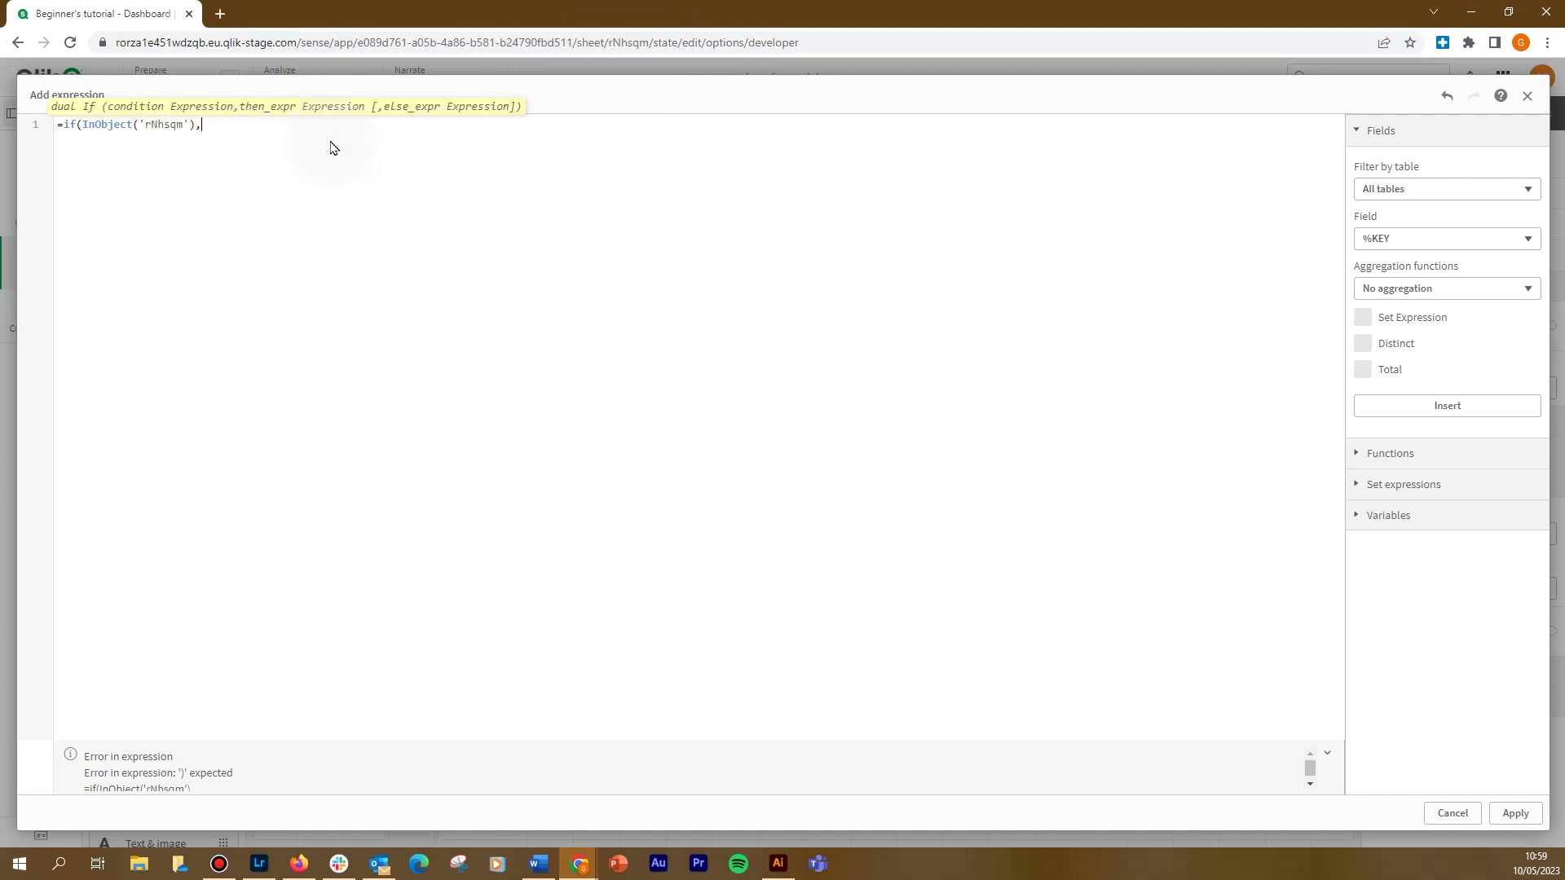
{"action": "type", "text": ", '"}
{"action": "type", "text": "#B0AFAE')"}
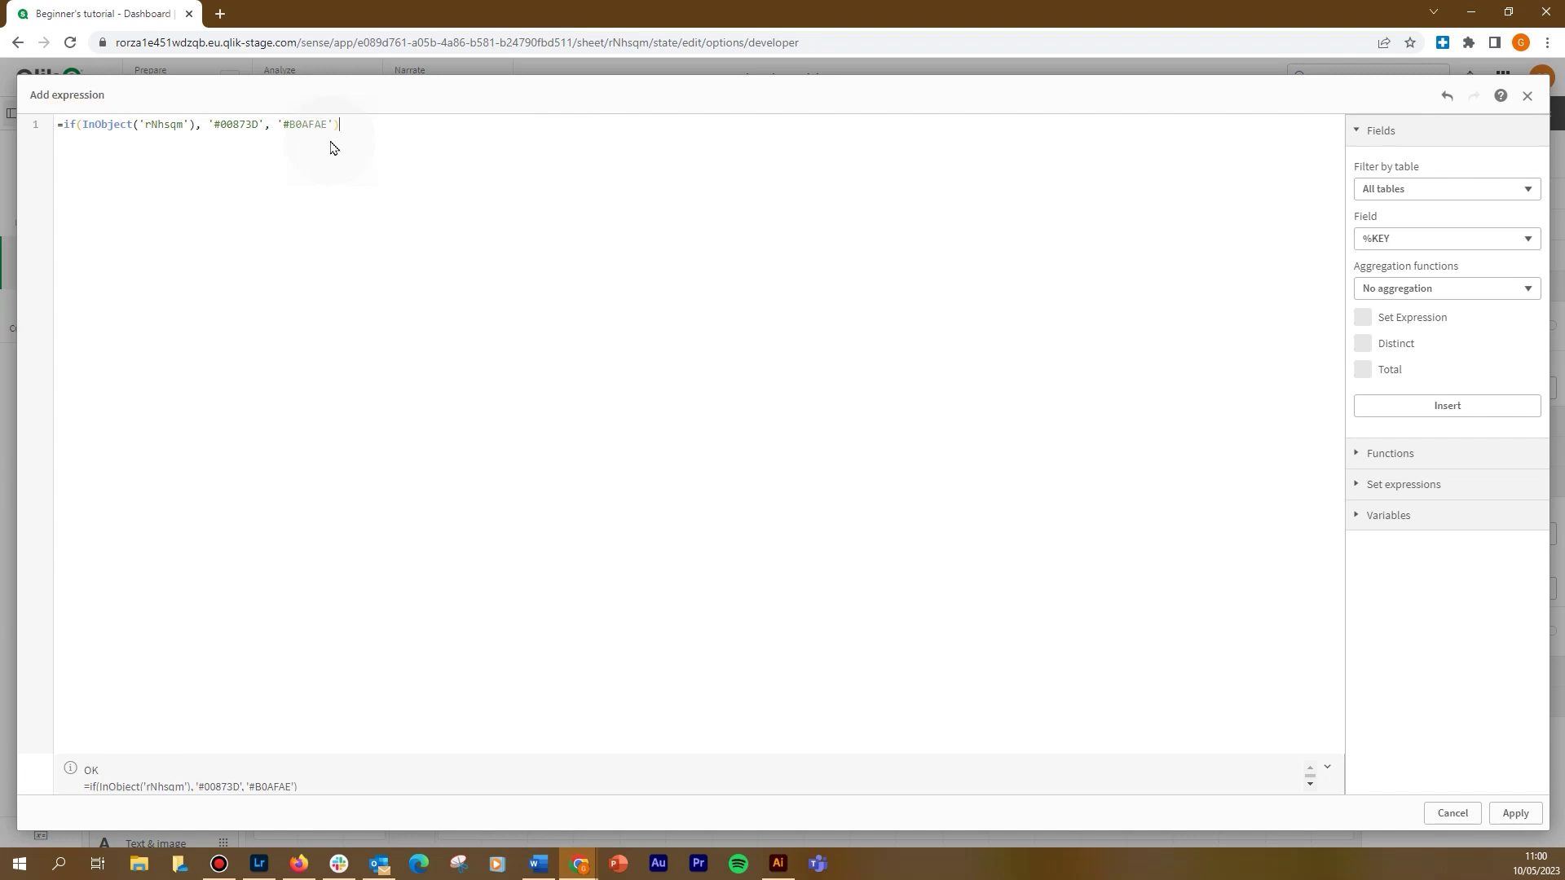
Step: Apply the colour expression and save the button as master item 'Dashboard button'
{"action": "left_click", "coordinate": [1513, 812]}
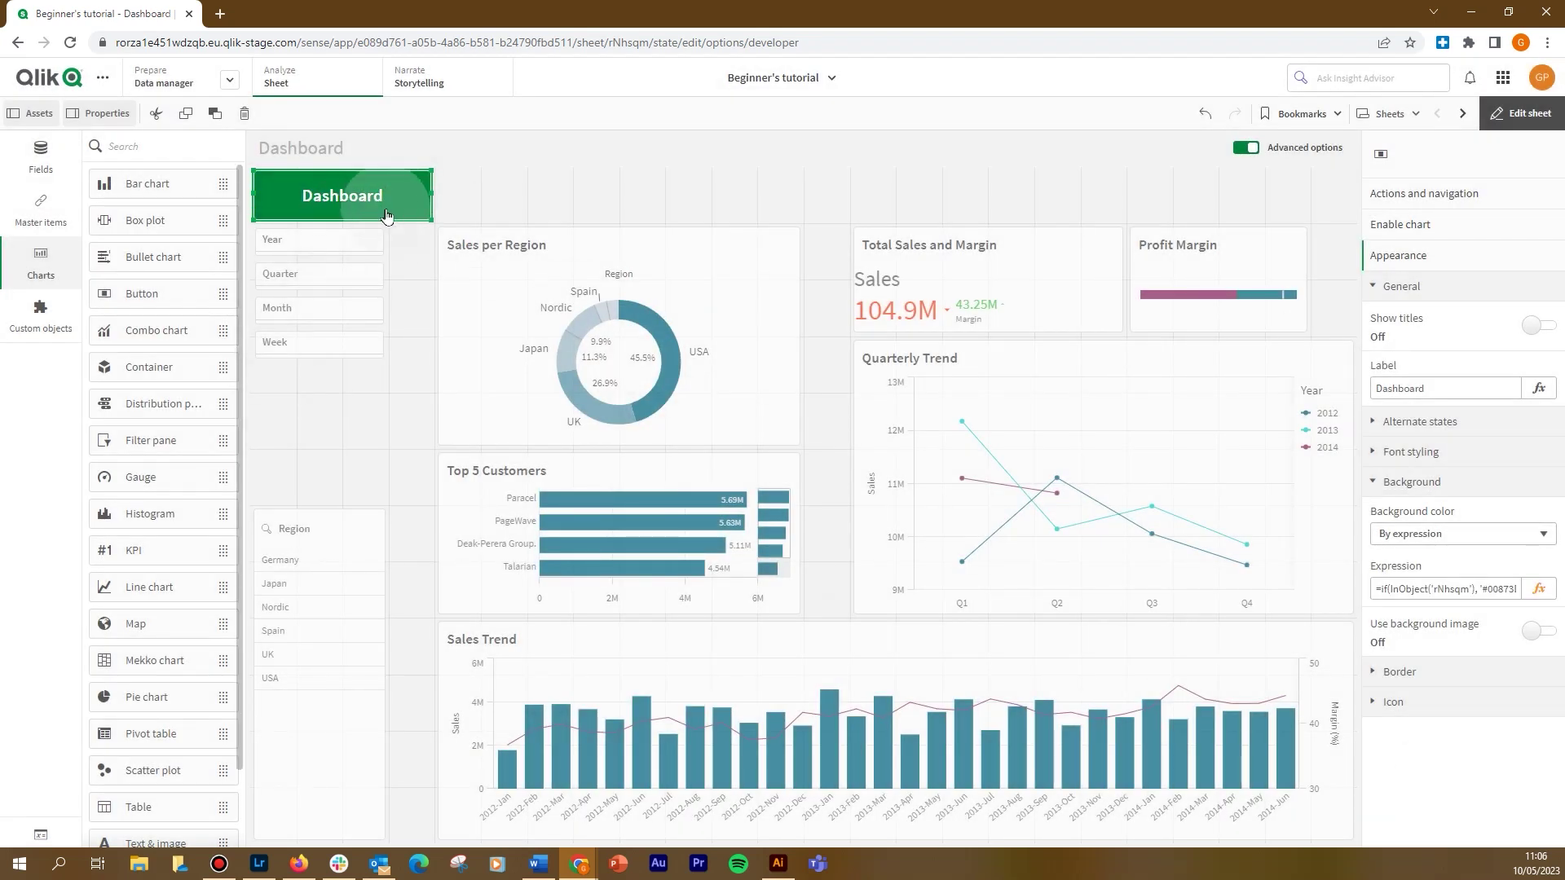
{"action": "right_click", "coordinate": [400, 210]}
{"action": "left_click", "coordinate": [521, 125]}
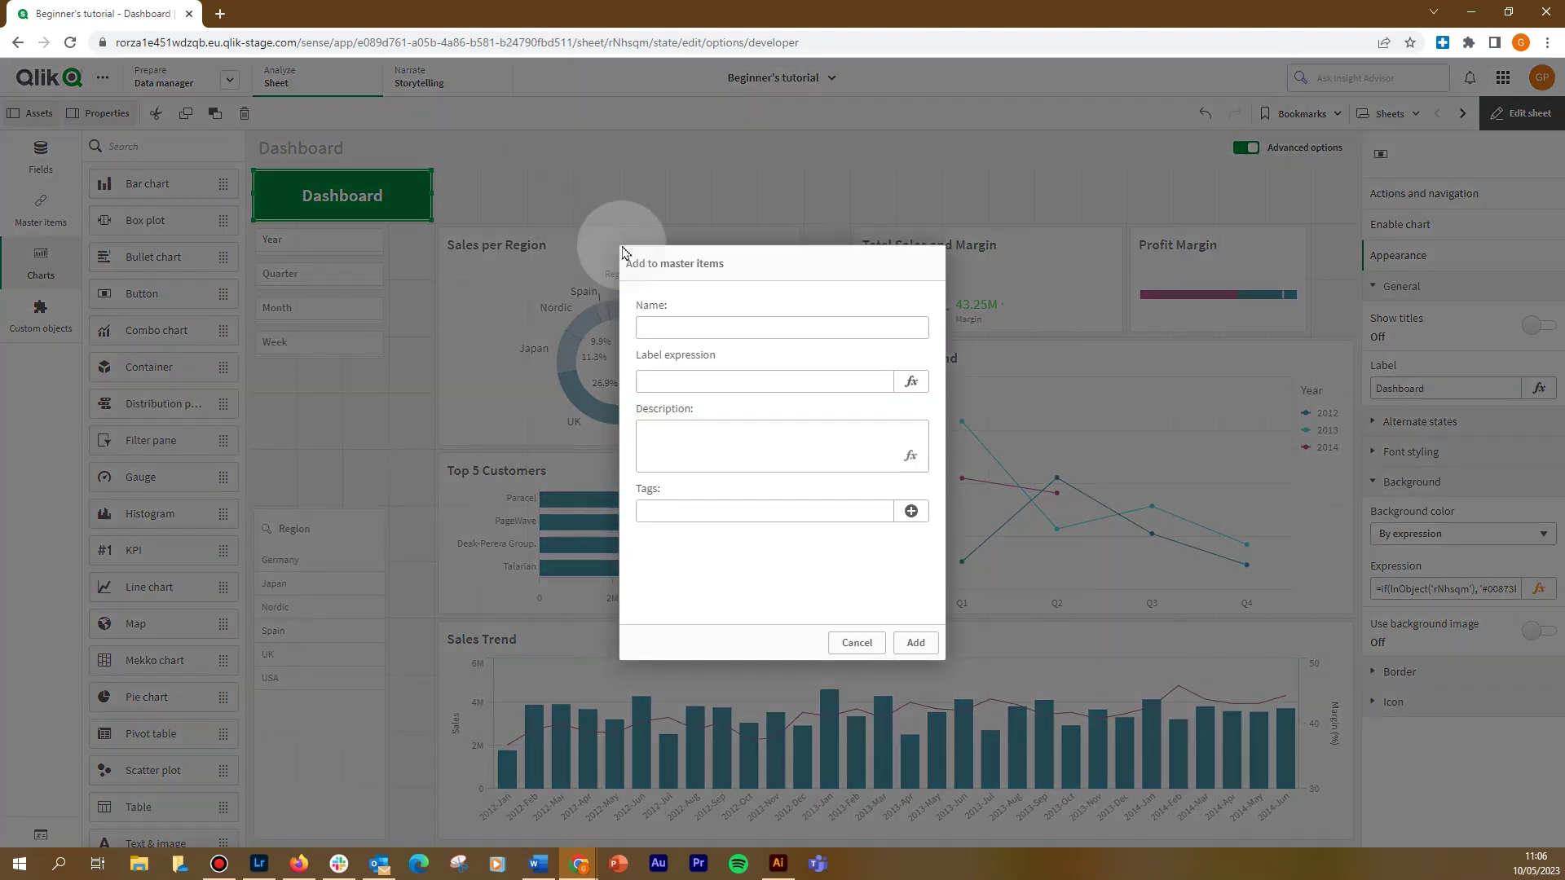
{"action": "left_click", "coordinate": [677, 328]}
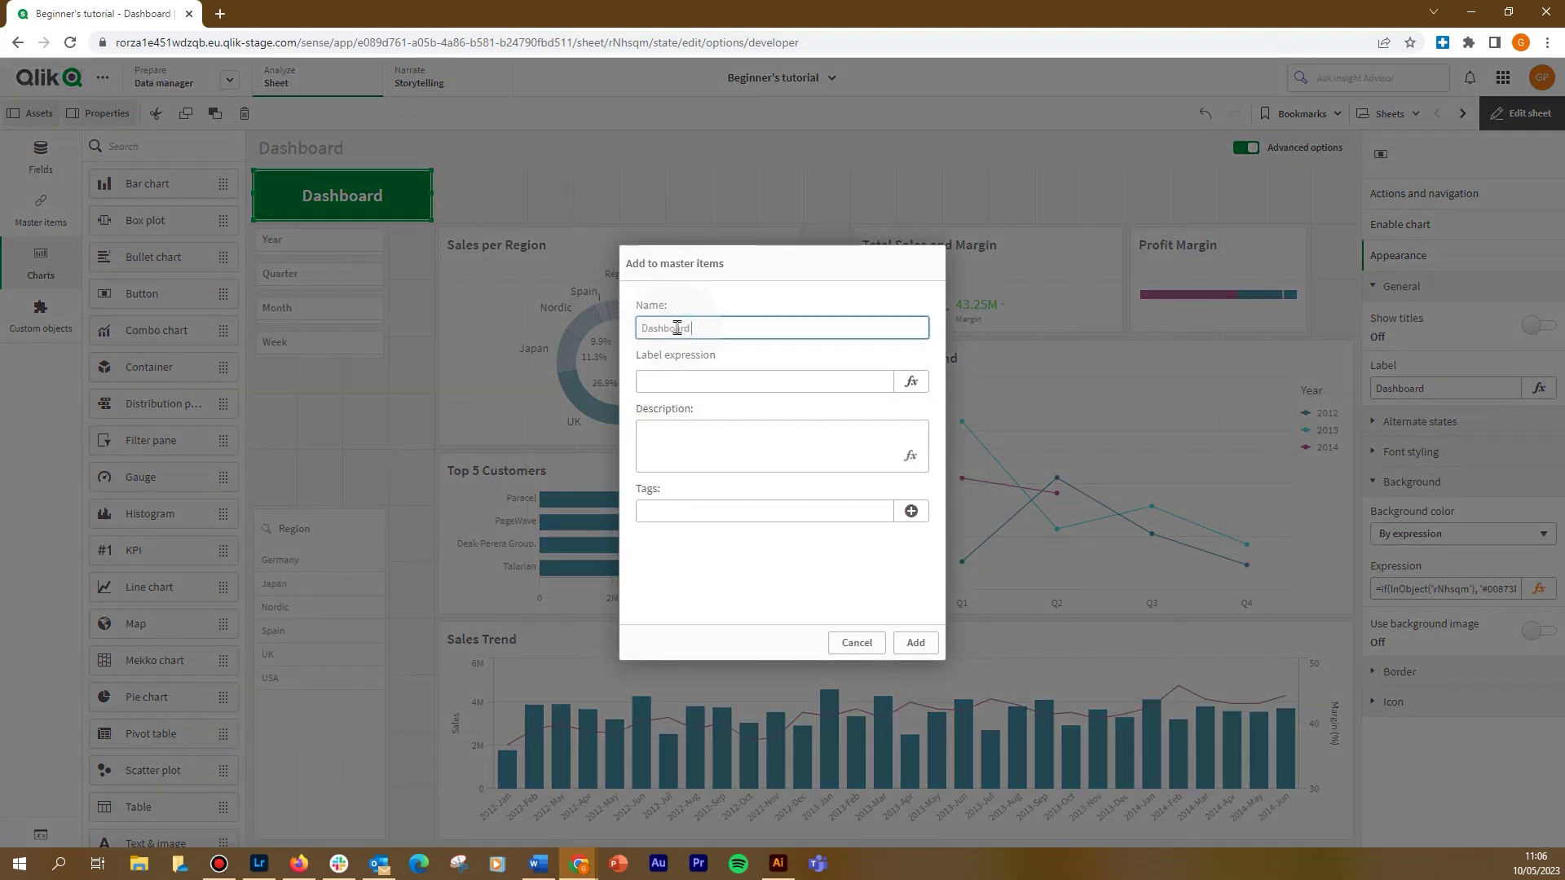
{"action": "type", "text": "Dashboard button"}
{"action": "left_click", "coordinate": [914, 642]}
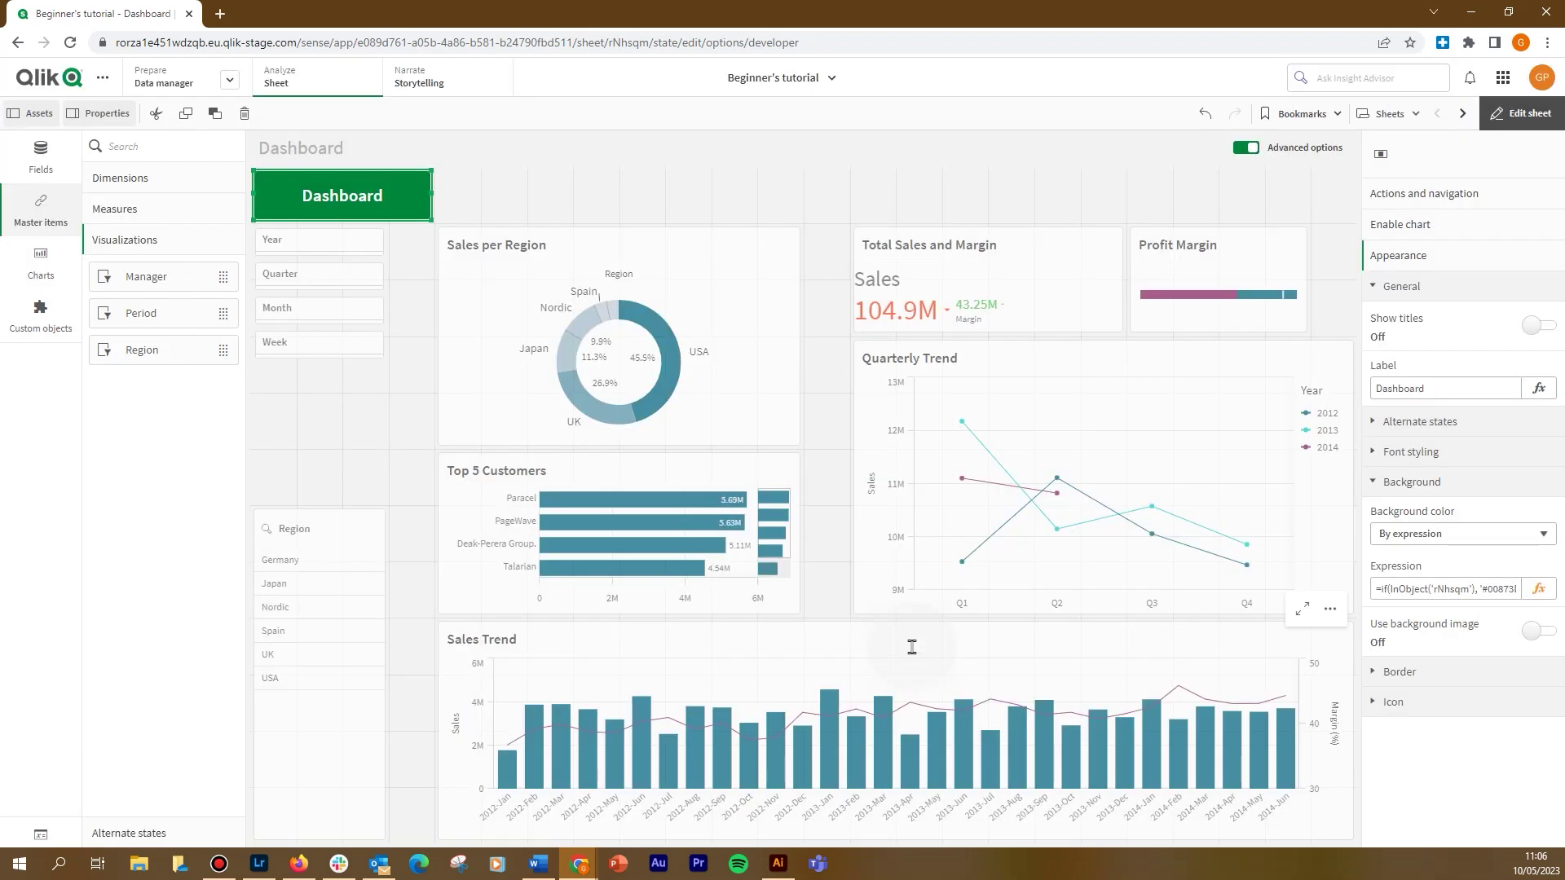
Step: On Product Details, place two 'Dashboard button' master items side by side, each narrowed
{"action": "left_click", "coordinate": [1461, 115]}
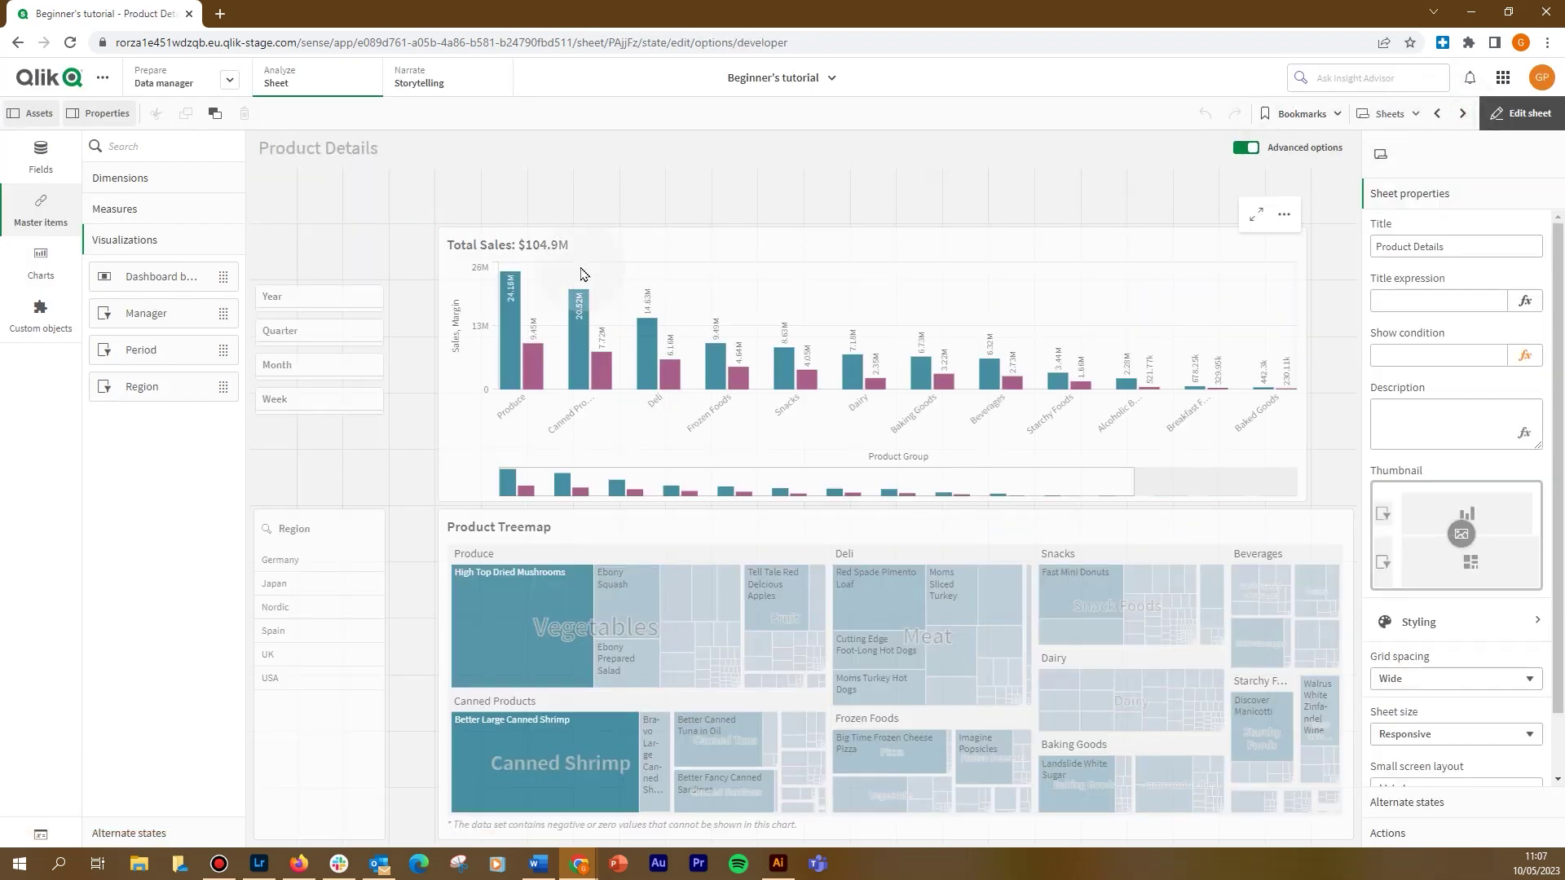
{"action": "left_click_drag", "start_coordinate": [209, 282], "coordinate": [321, 208]}
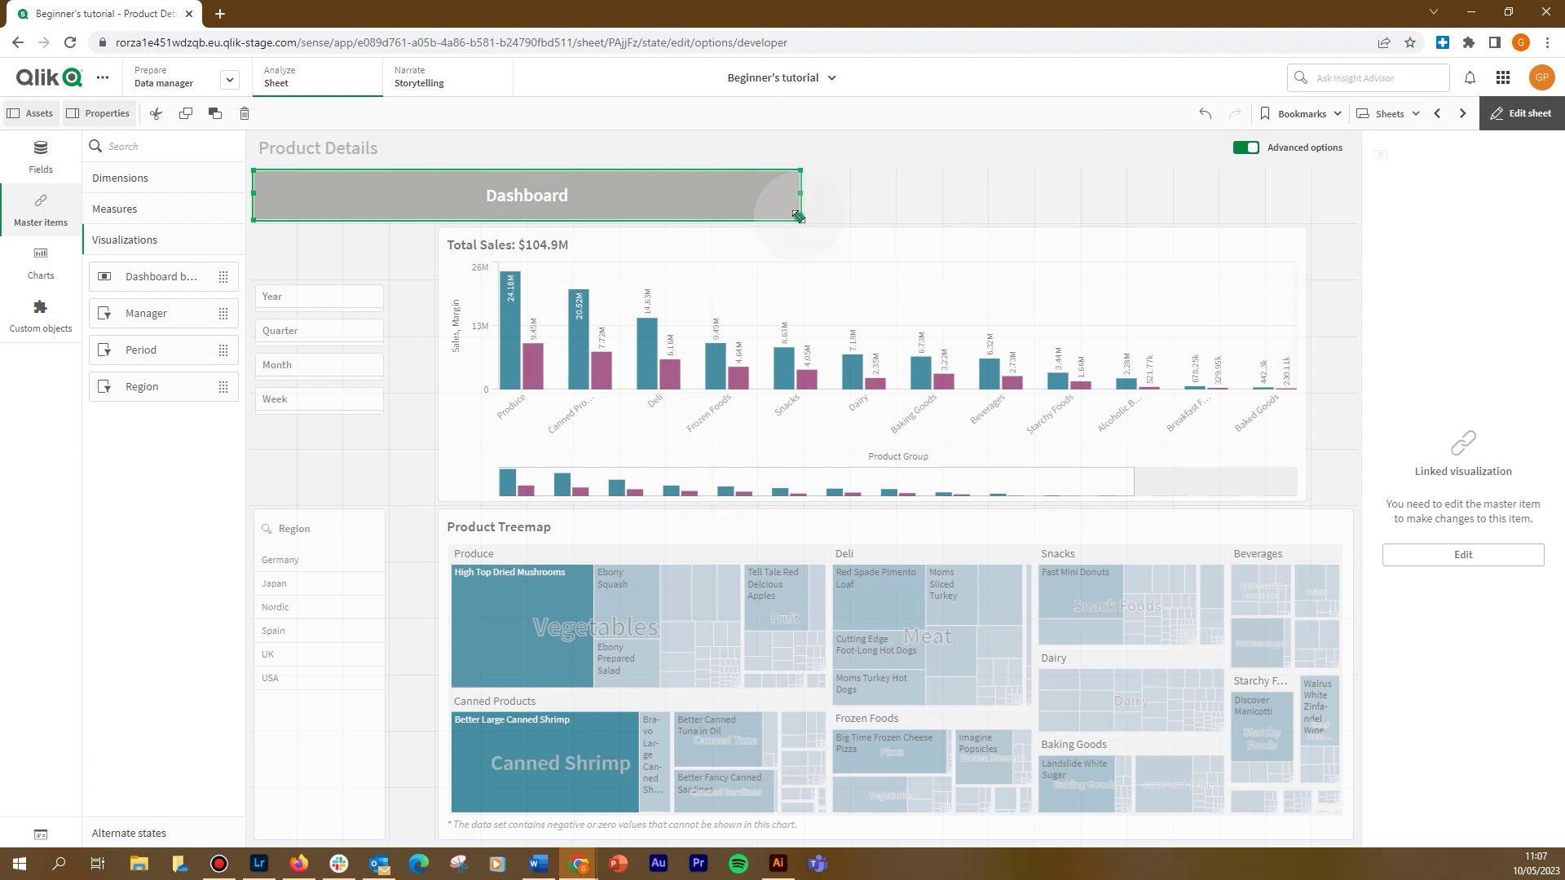
{"action": "left_click_drag", "start_coordinate": [800, 216], "coordinate": [450, 214]}
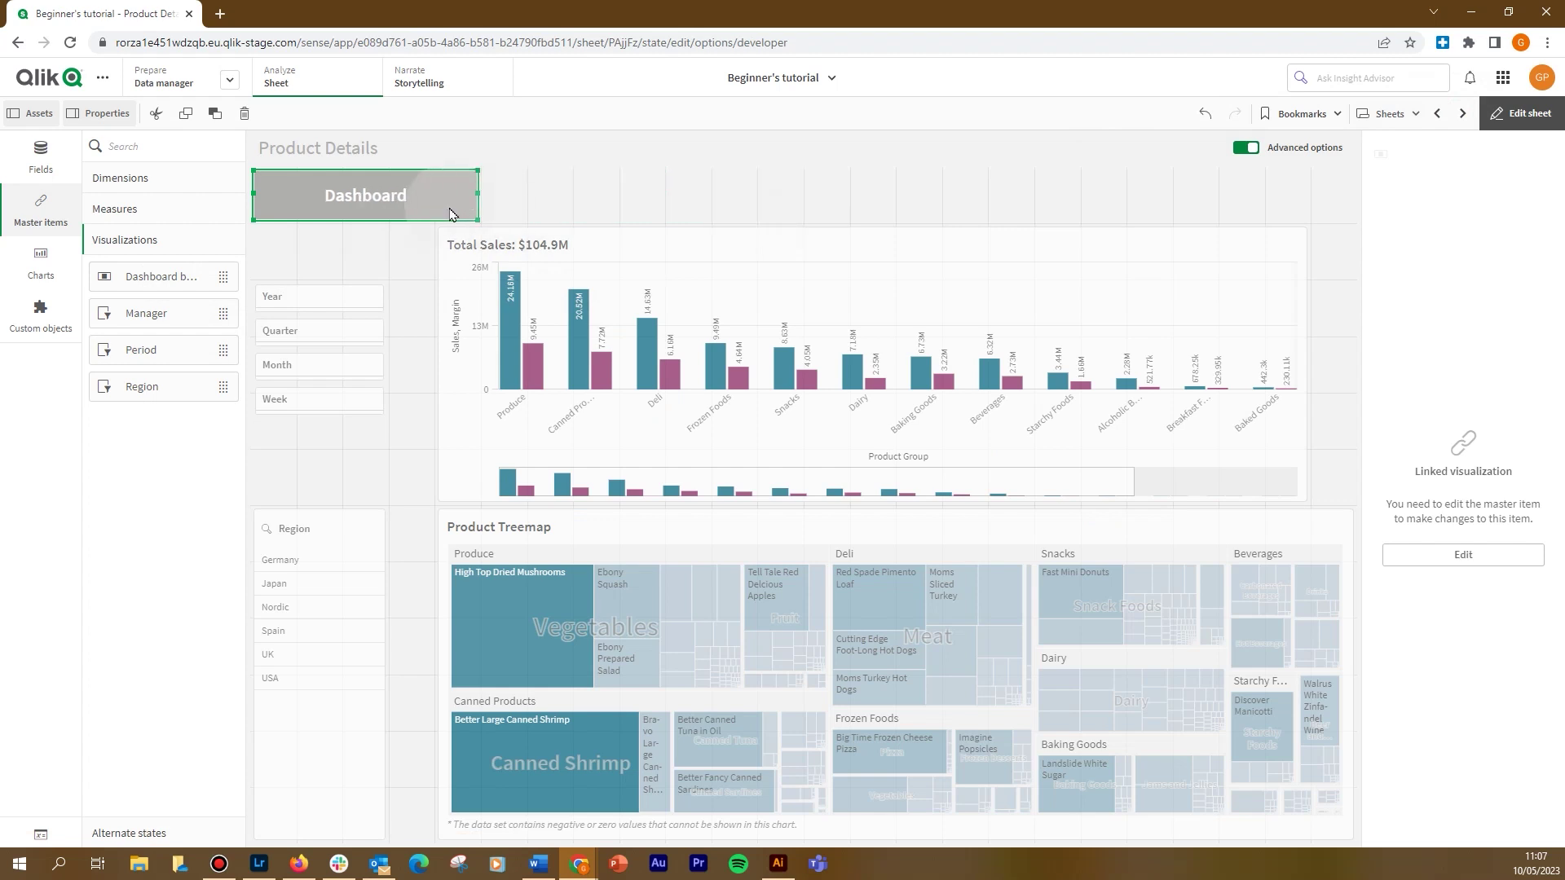
{"action": "left_click_drag", "start_coordinate": [449, 214], "coordinate": [450, 215]}
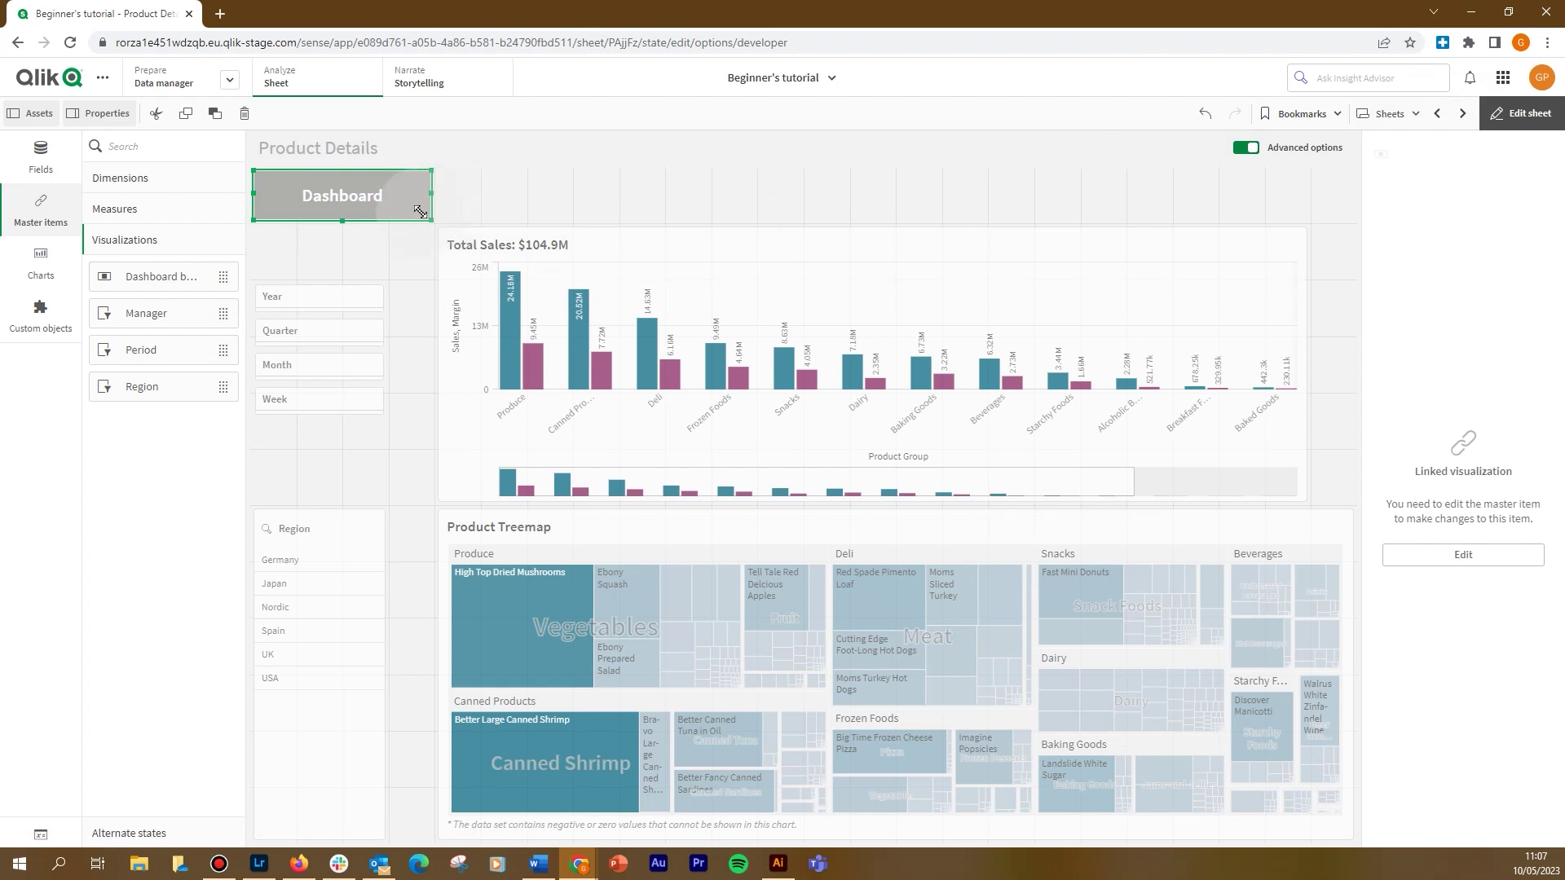
{"action": "left_click_drag", "start_coordinate": [157, 276], "coordinate": [529, 204]}
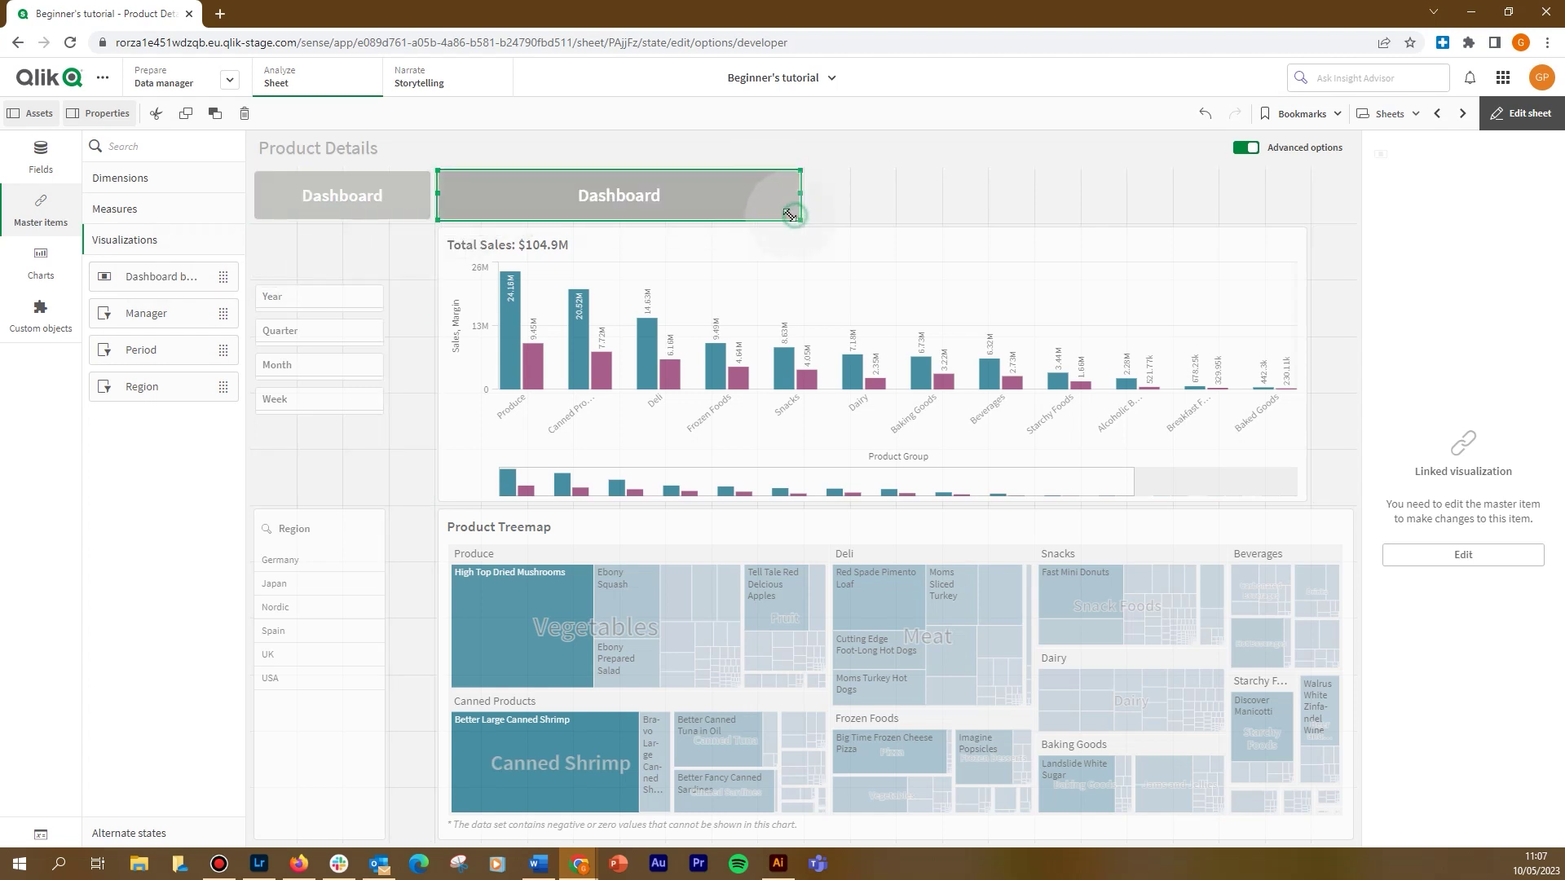
{"action": "left_click_drag", "start_coordinate": [793, 214], "coordinate": [708, 214]}
Step: Unlink the second button from its master item and relabel it Product Details
{"action": "right_click", "coordinate": [664, 212]}
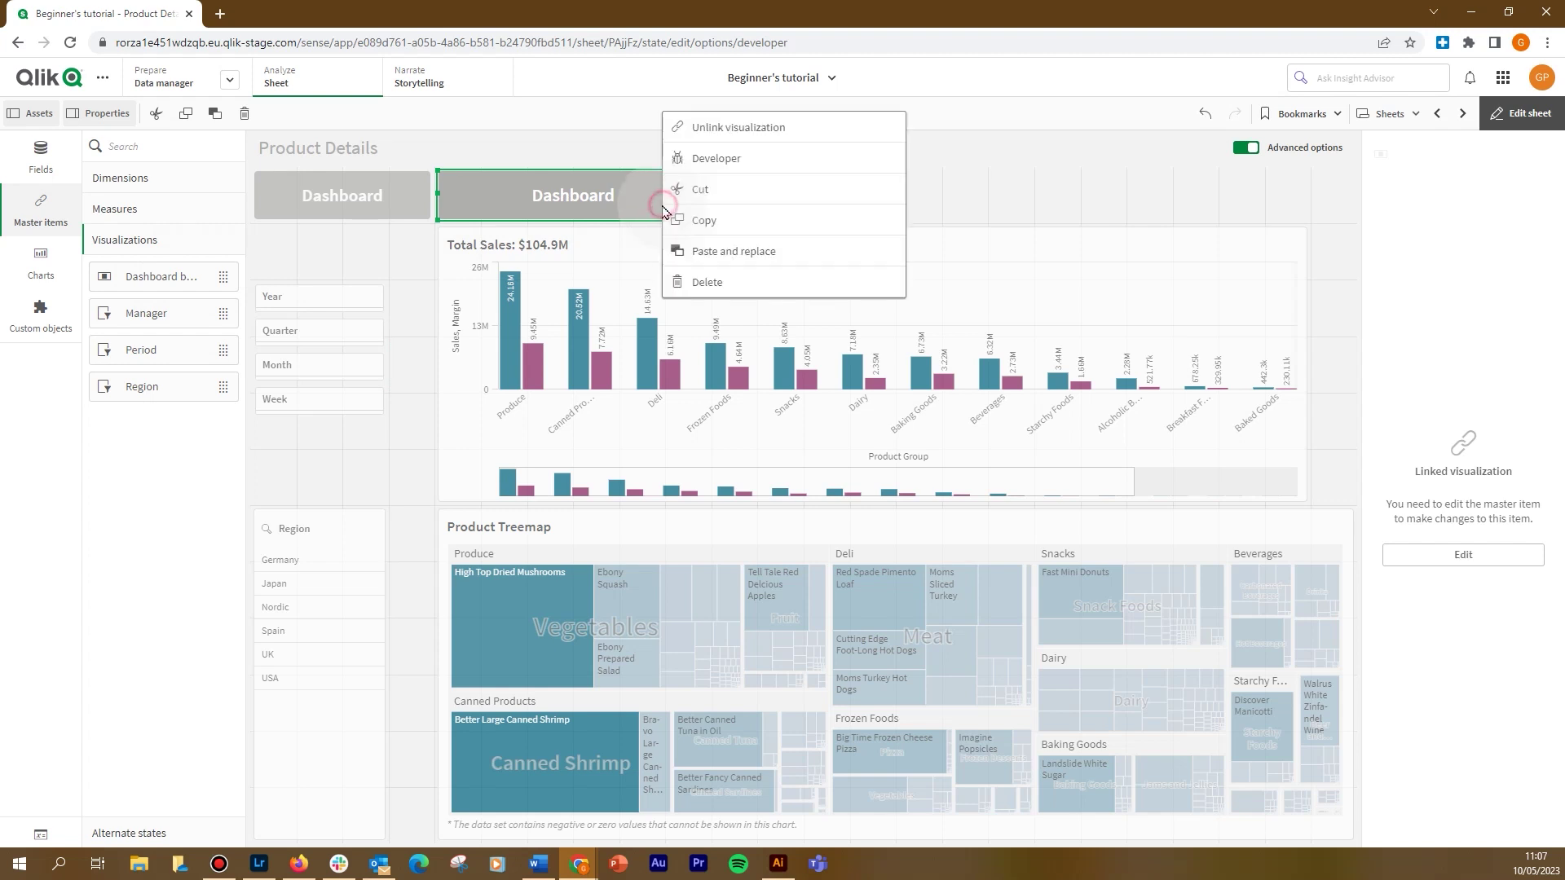
{"action": "left_click", "coordinate": [699, 131]}
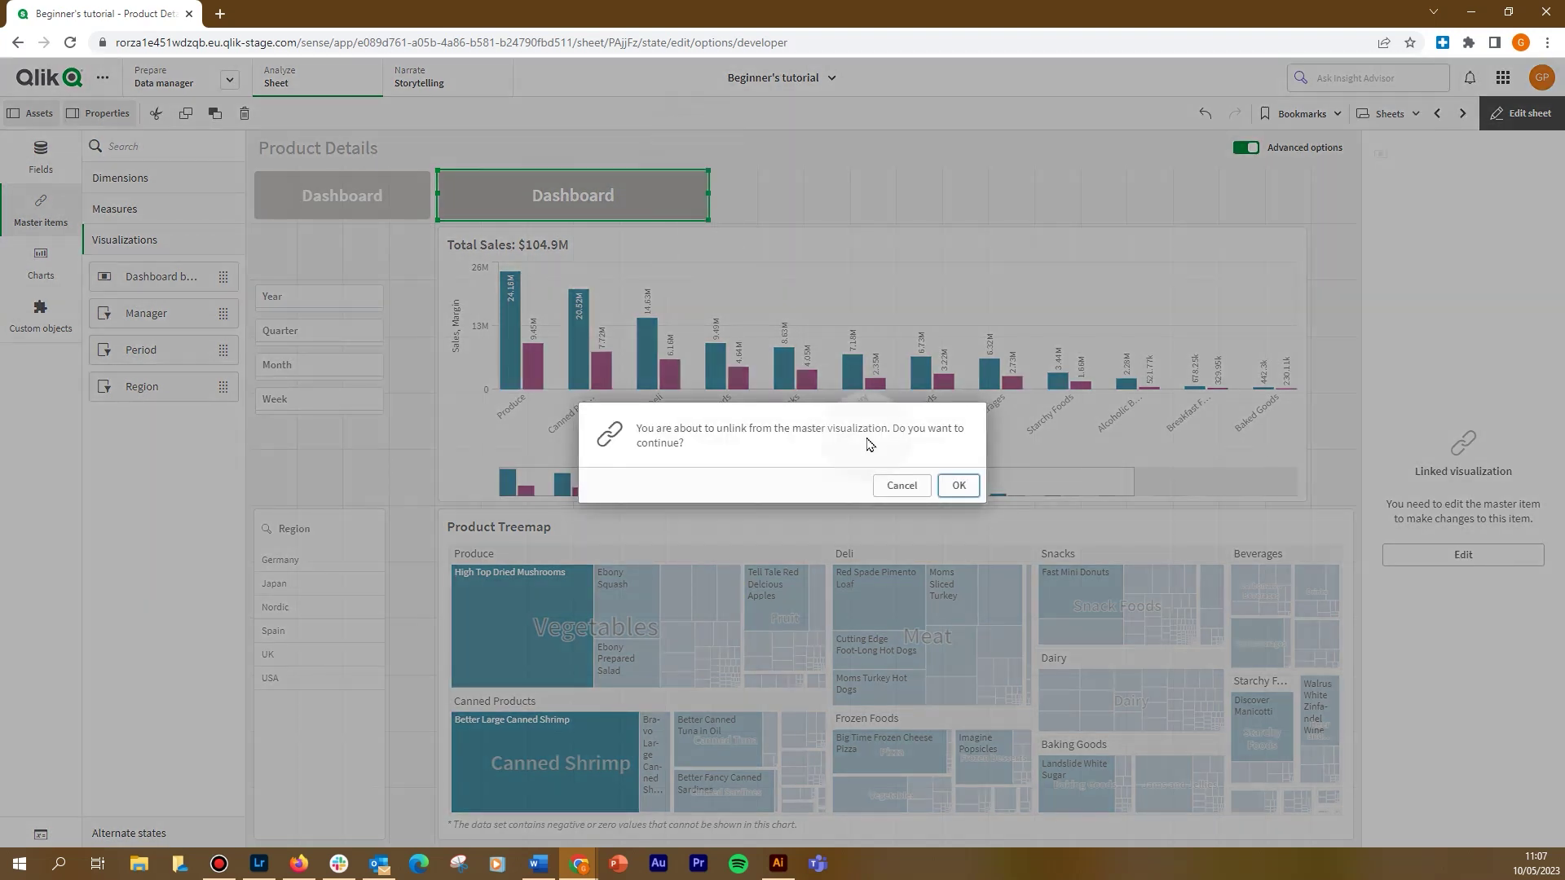
{"action": "left_click", "coordinate": [962, 486]}
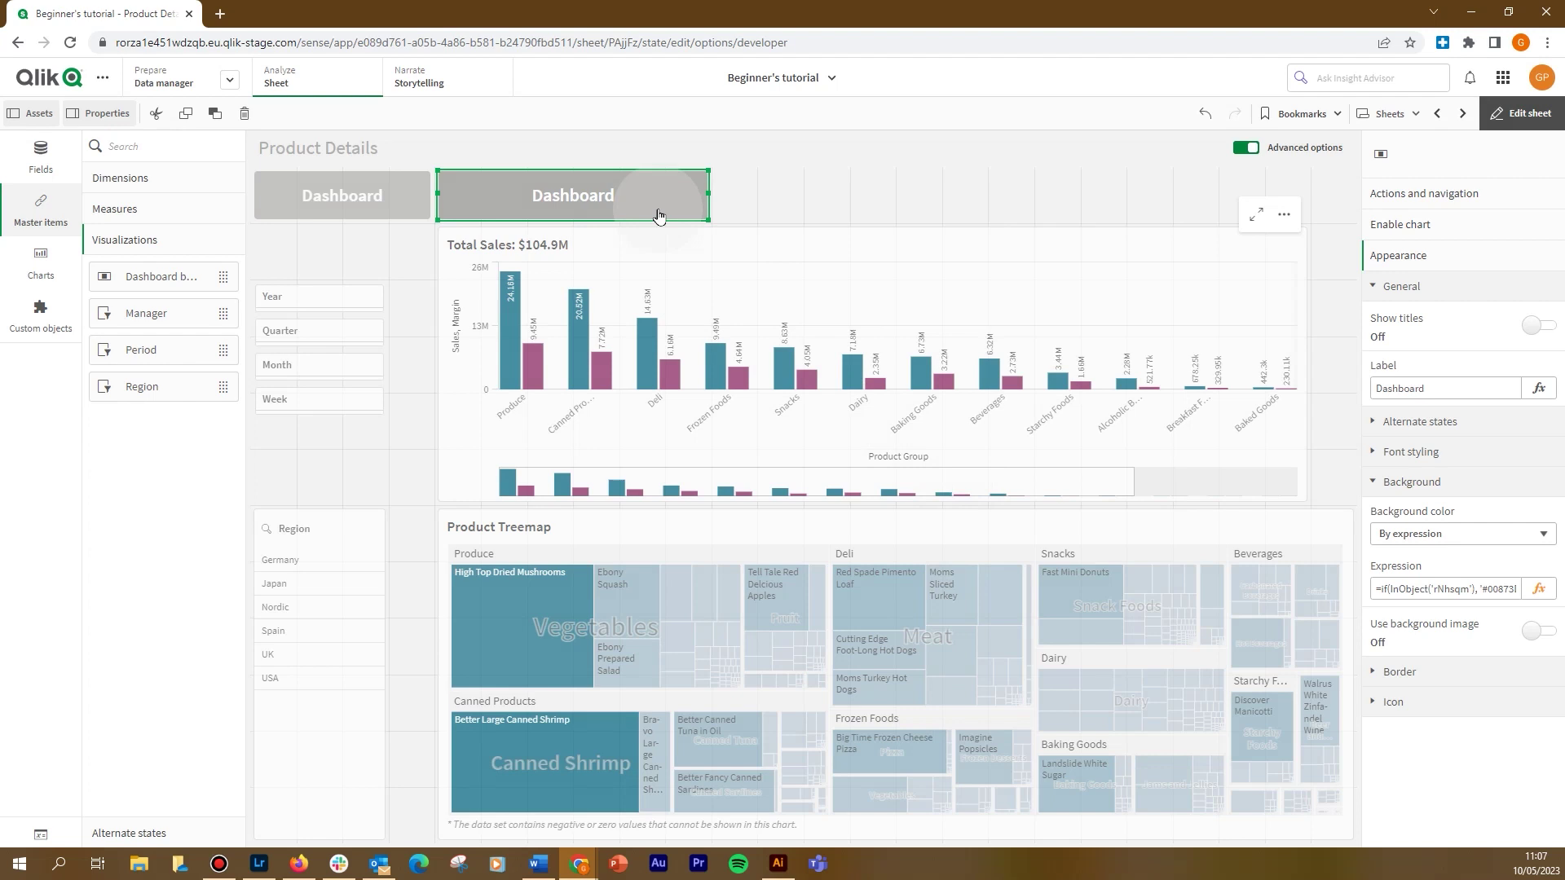
{"action": "double_click", "coordinate": [1435, 381]}
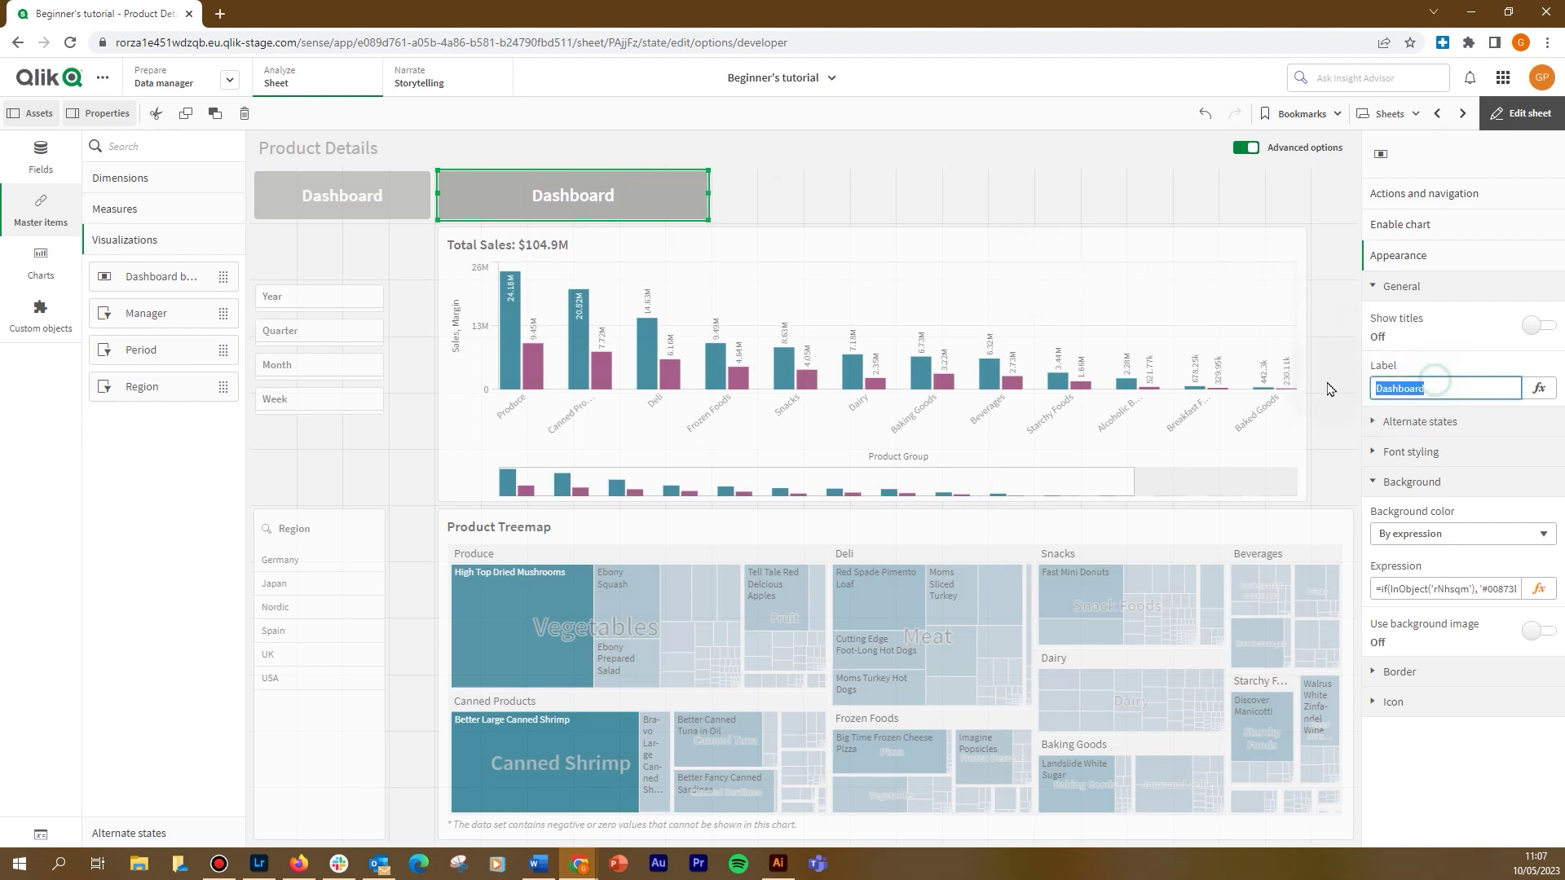
{"action": "type", "text": "Product Details"}
Step: Replace rNhsqm with sheet id PAjjFz in the background expression and apply it
{"action": "left_click", "coordinate": [1538, 588]}
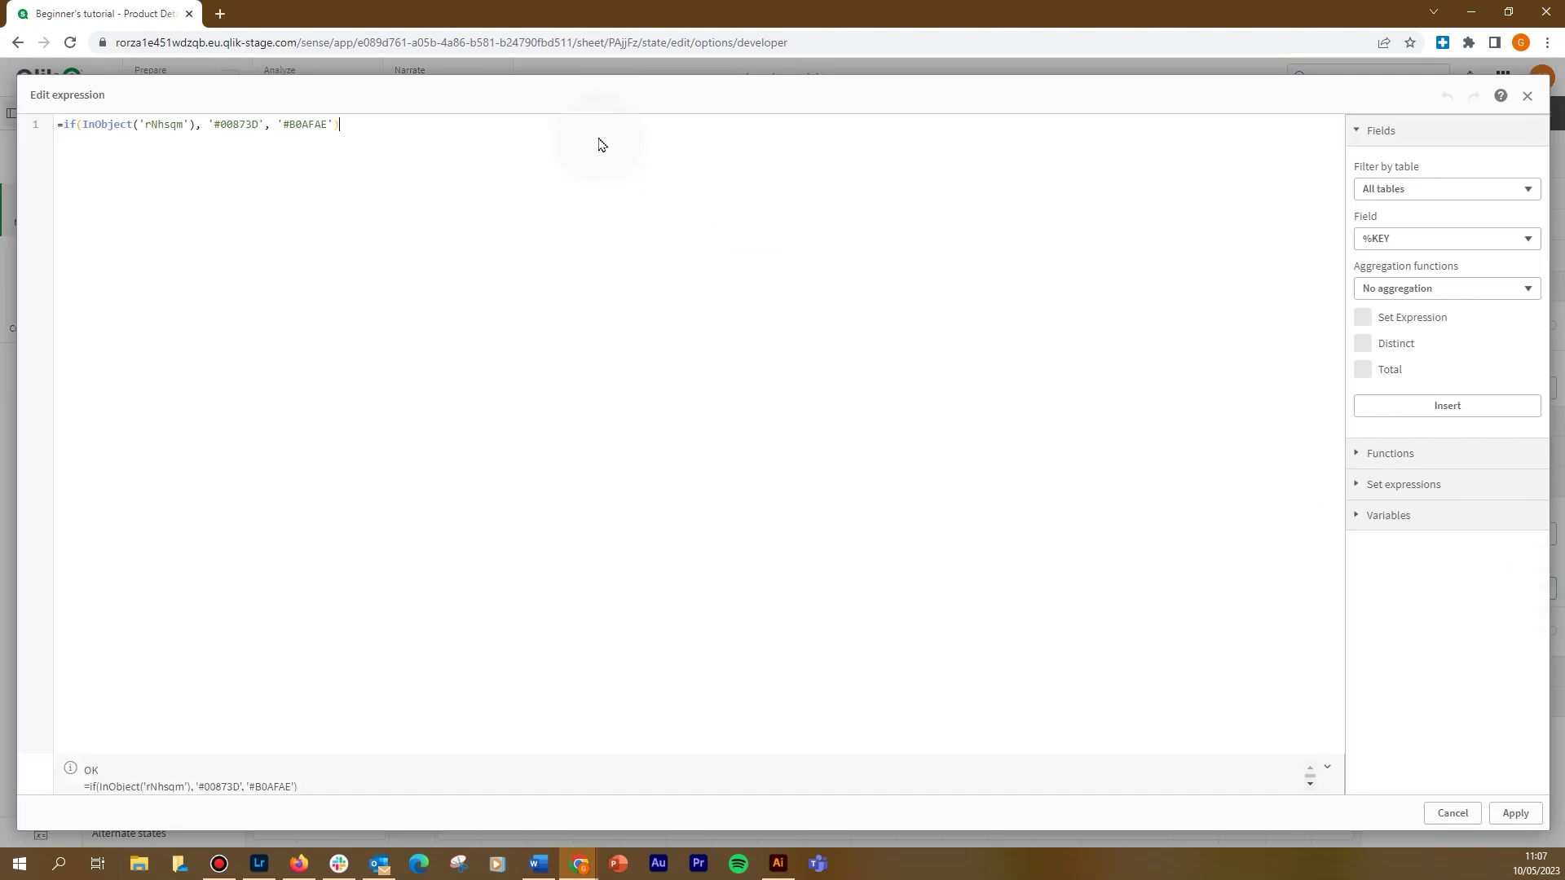
{"action": "double_click", "coordinate": [631, 50]}
{"action": "key", "text": "ctrl+c"}
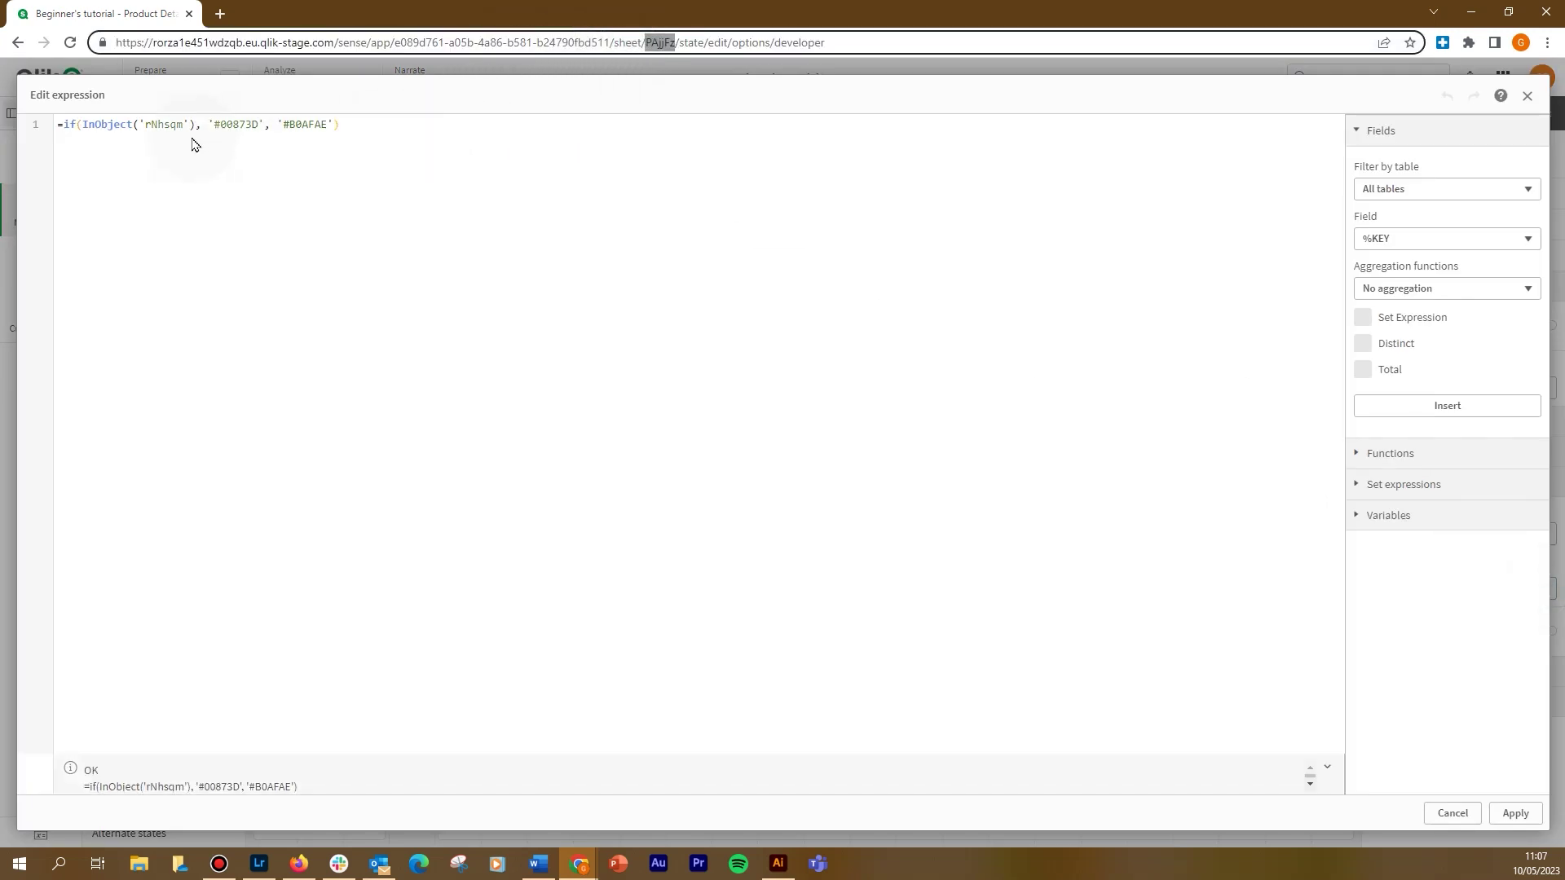
{"action": "double_click", "coordinate": [171, 124]}
{"action": "key", "text": "ctrl+v"}
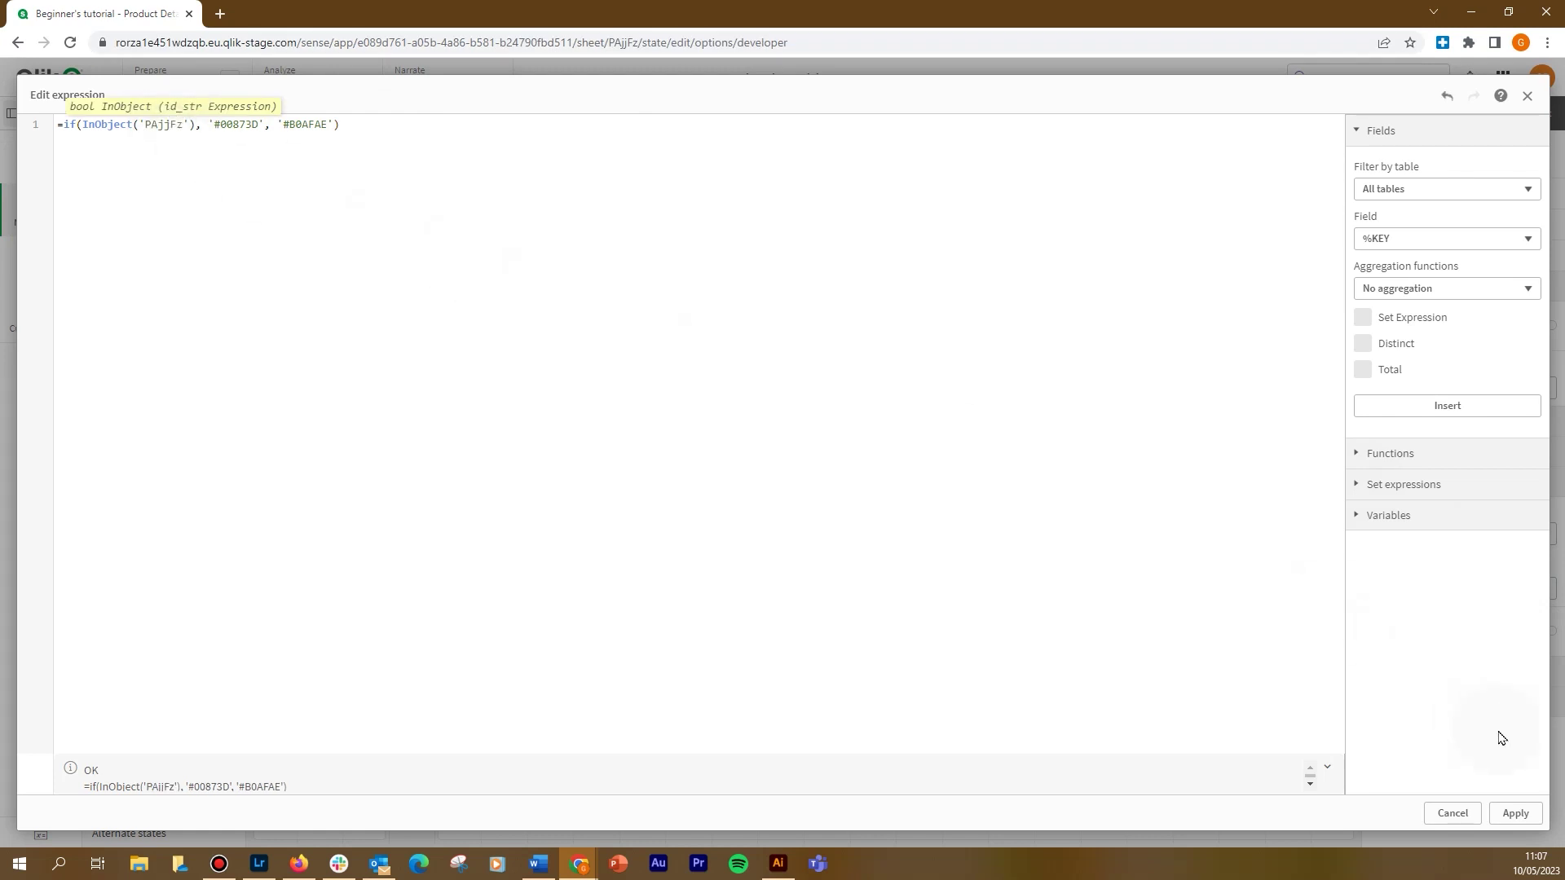
{"action": "left_click", "coordinate": [1515, 813]}
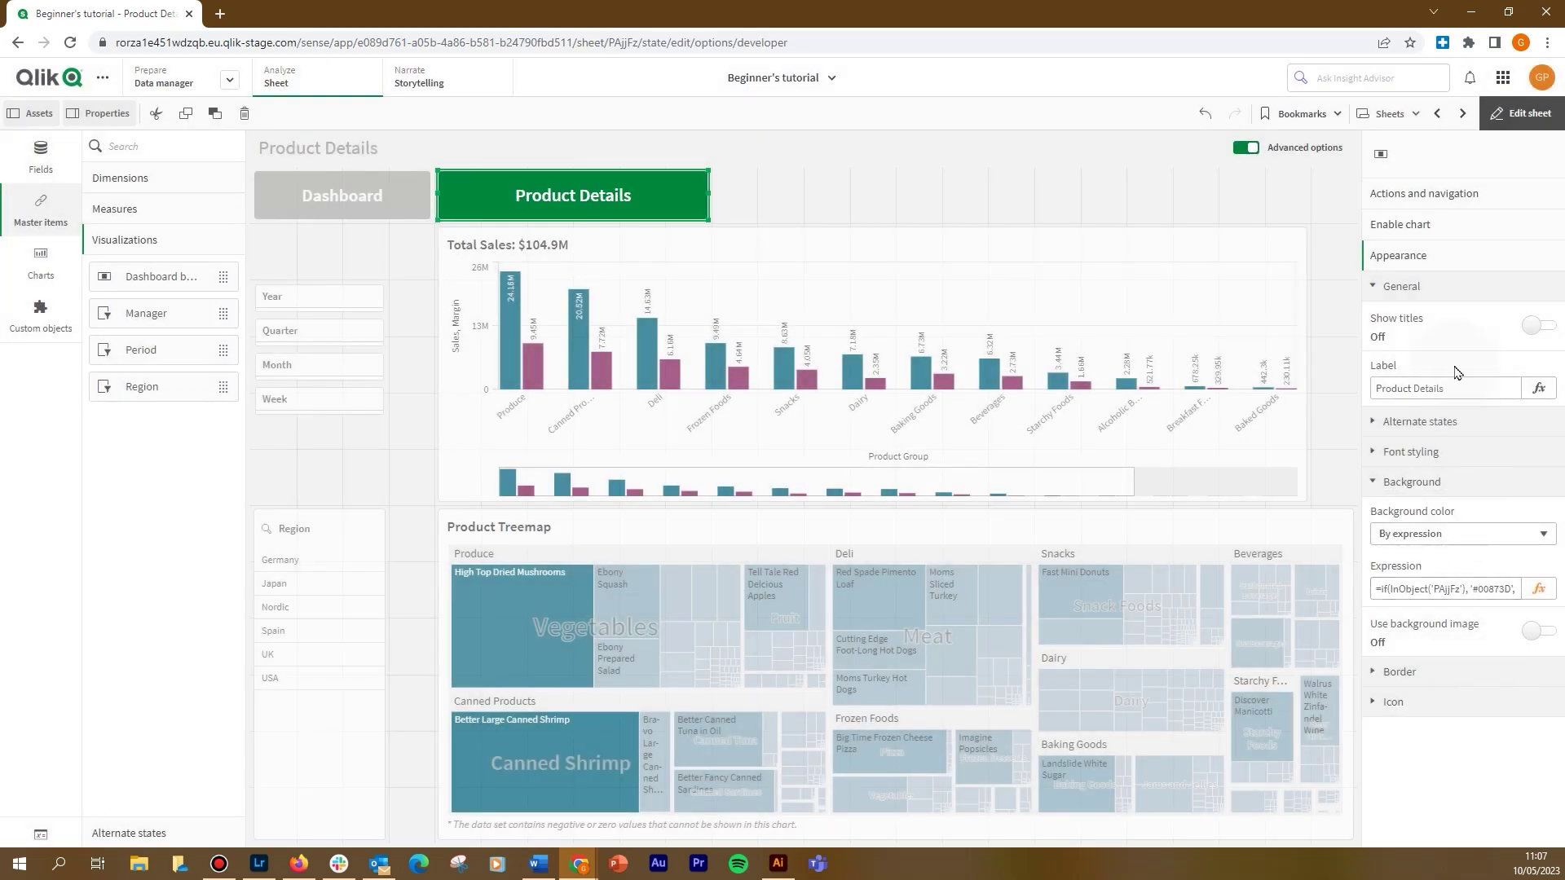
Step: Set the button's navigation target sheet to Product Details
{"action": "left_click", "coordinate": [1447, 204]}
{"action": "left_click", "coordinate": [1537, 359]}
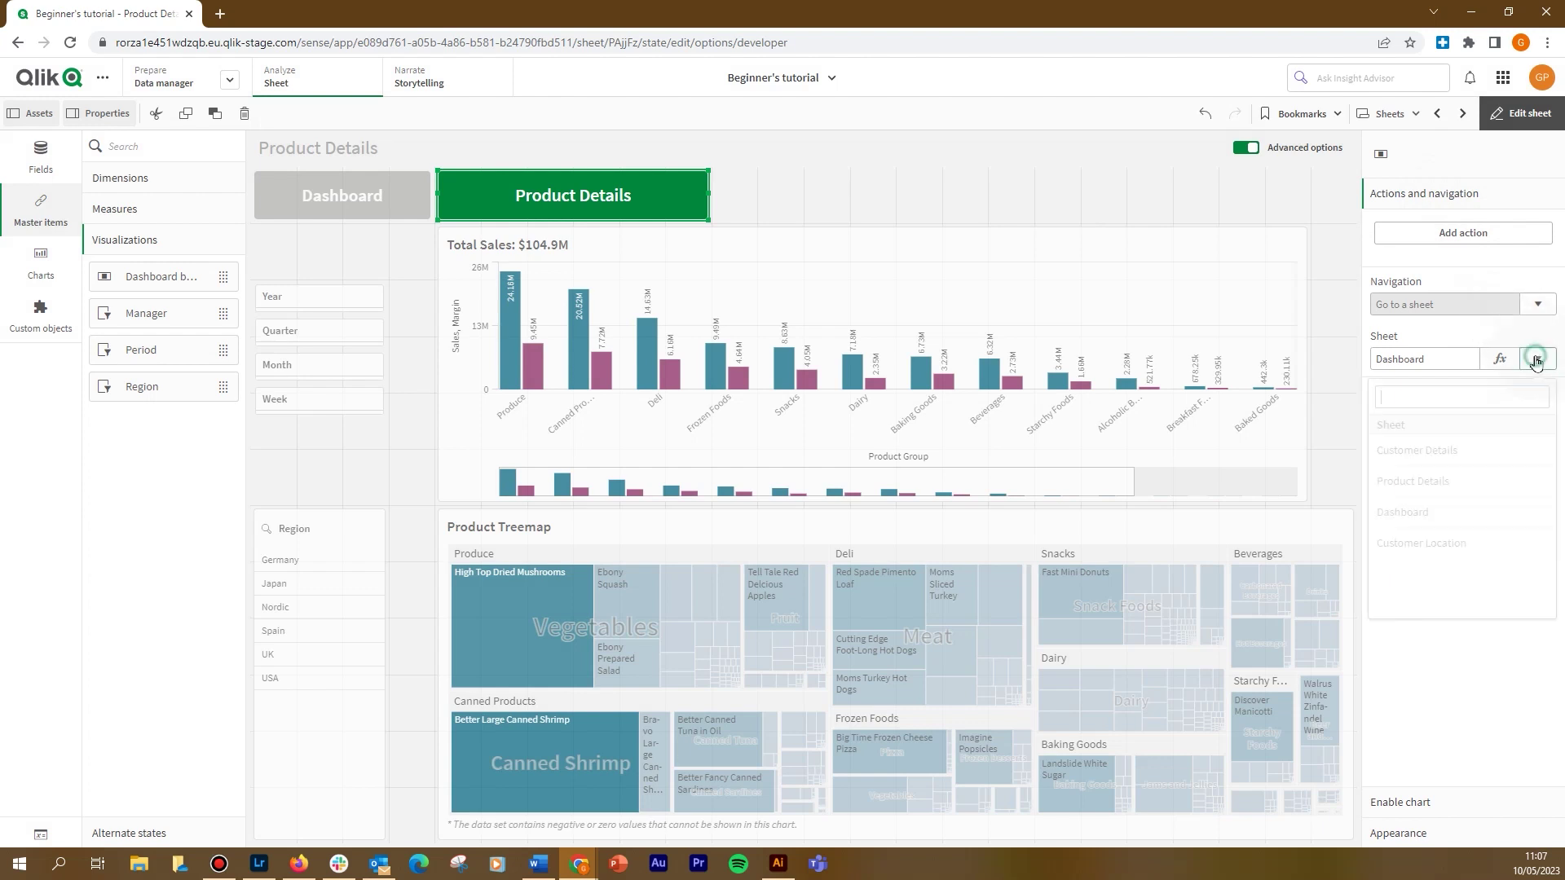
{"action": "left_click", "coordinate": [1427, 481]}
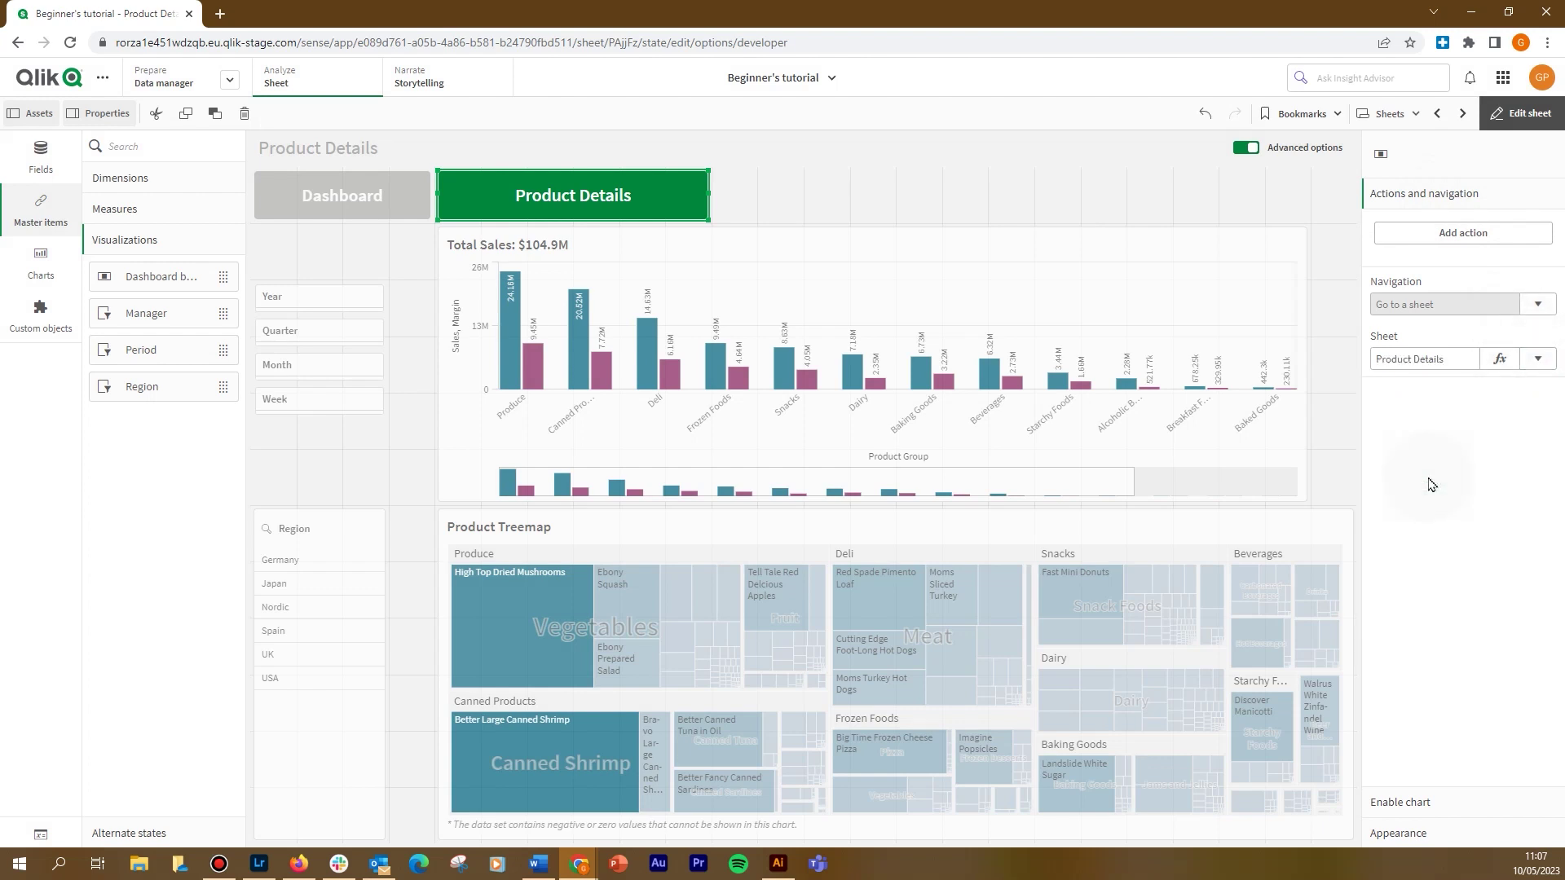
{"action": "left_click", "coordinate": [635, 214]}
Step: Save the button as master item 'Product details button' and advance to the next sheet
{"action": "right_click", "coordinate": [636, 216]}
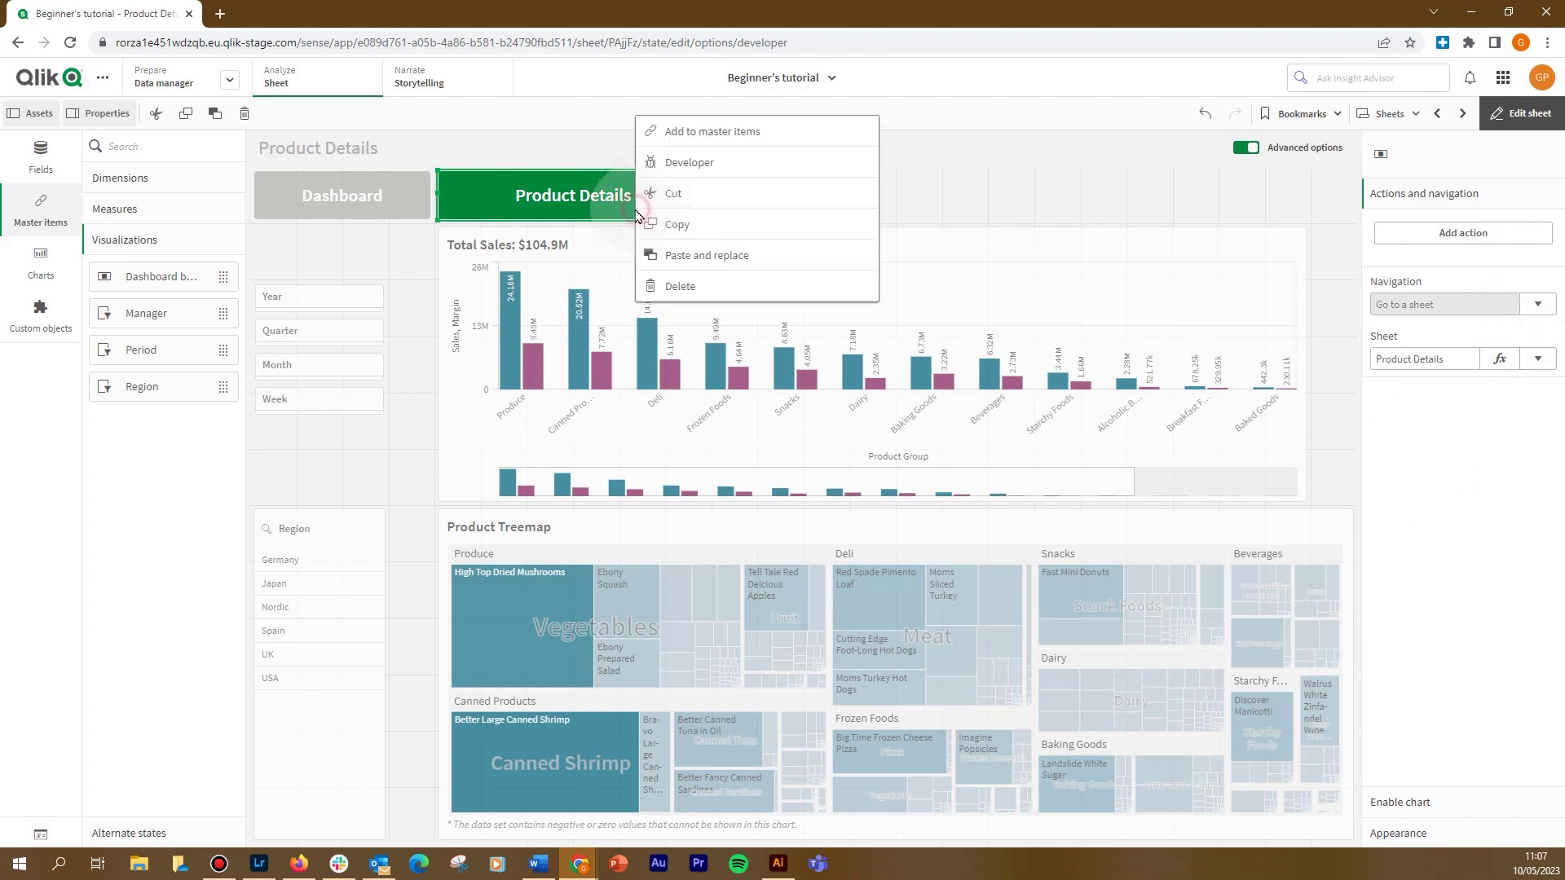
{"action": "left_click", "coordinate": [682, 136]}
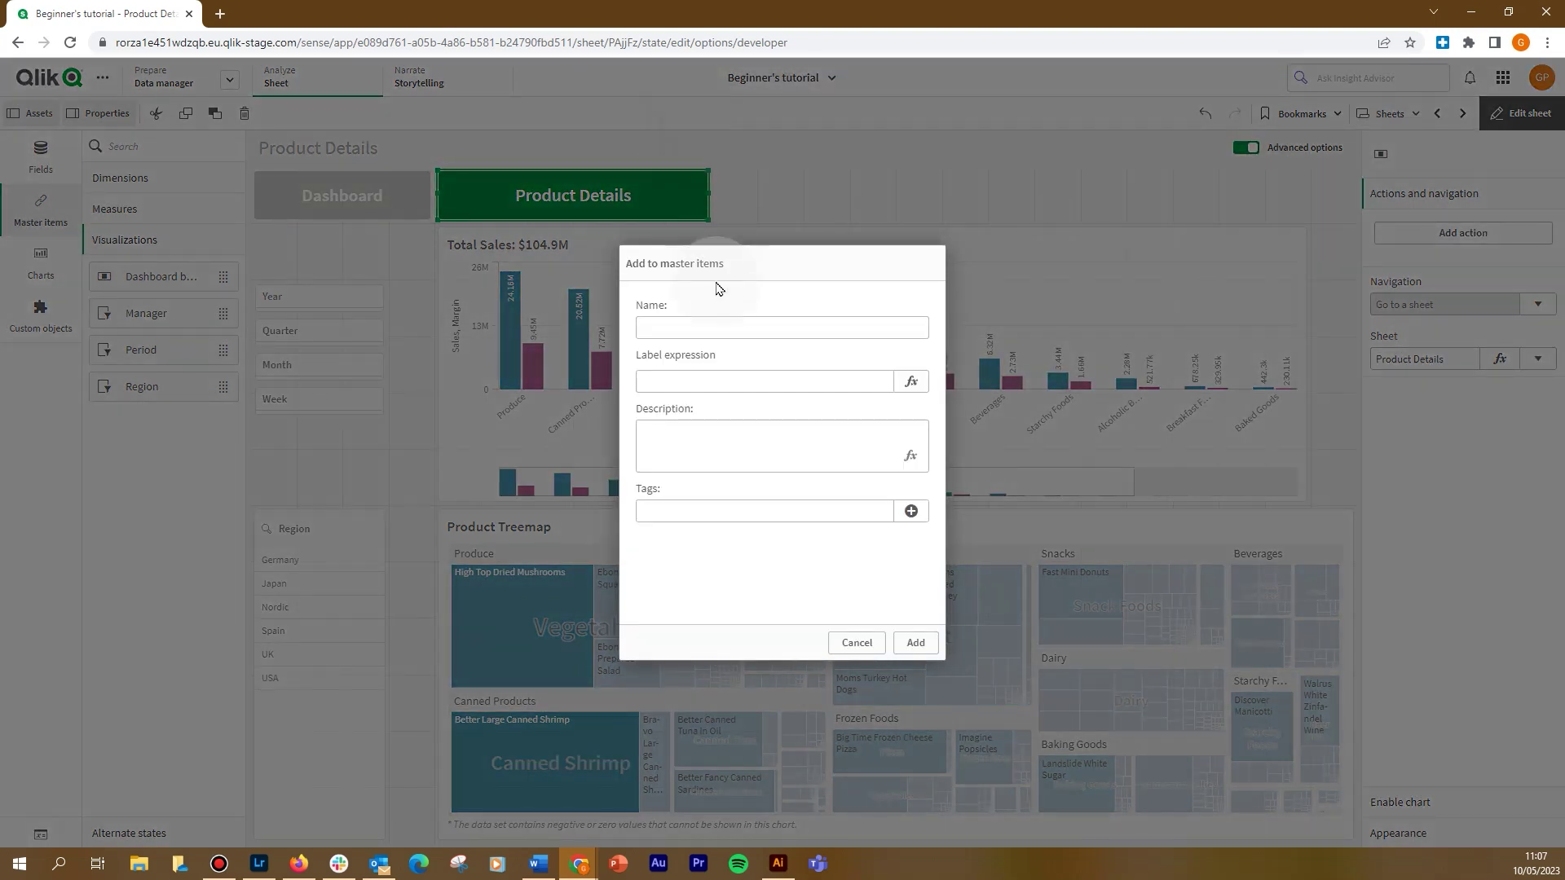
{"action": "left_click", "coordinate": [713, 320]}
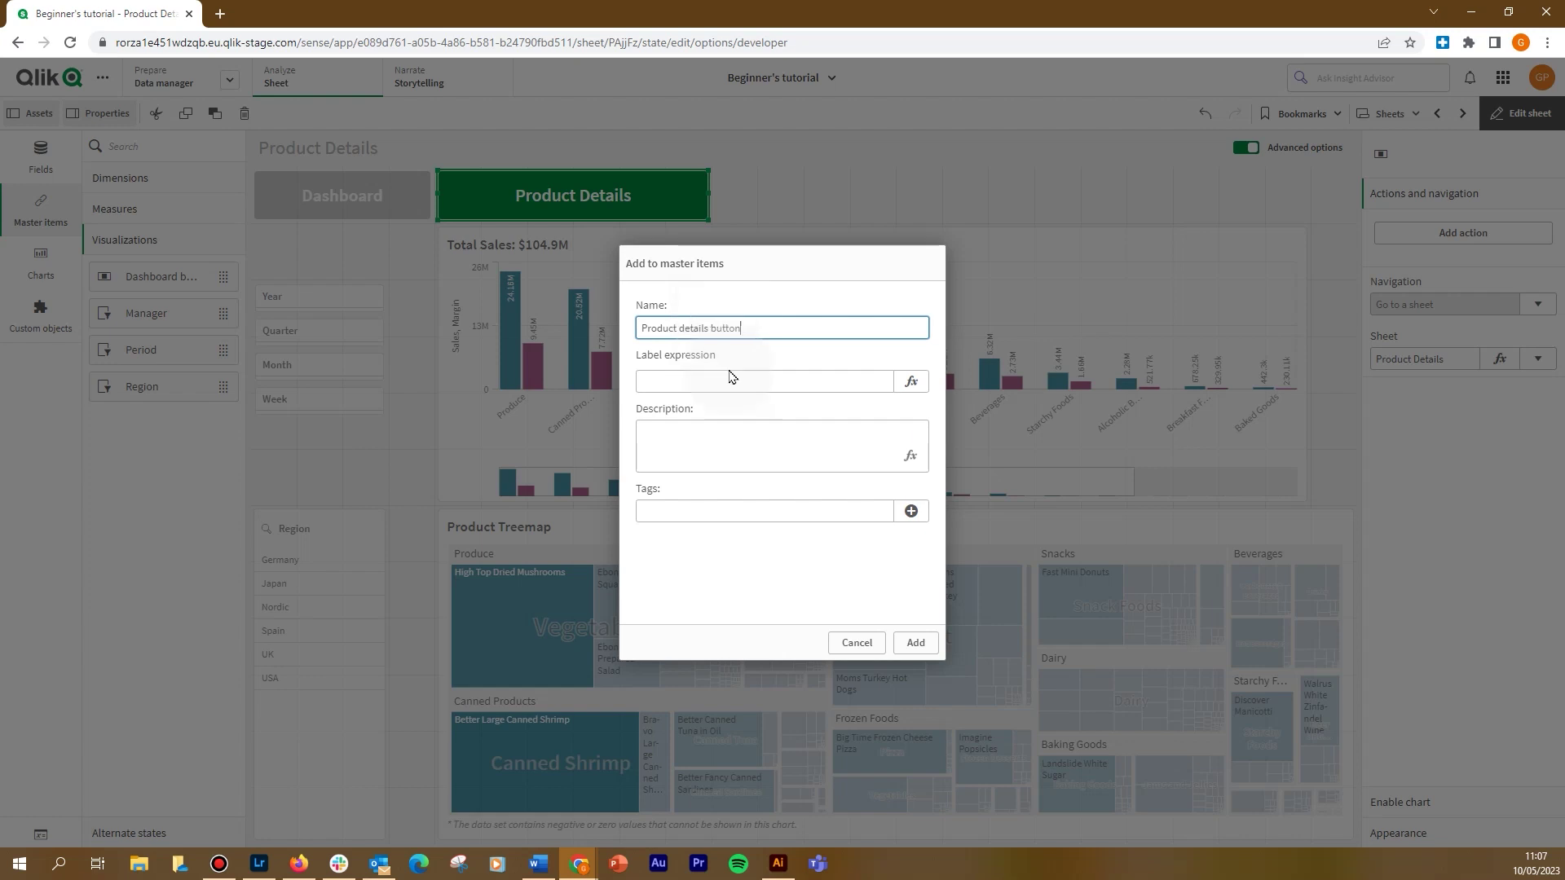
{"action": "type", "text": "Product details button"}
{"action": "left_click", "coordinate": [916, 642]}
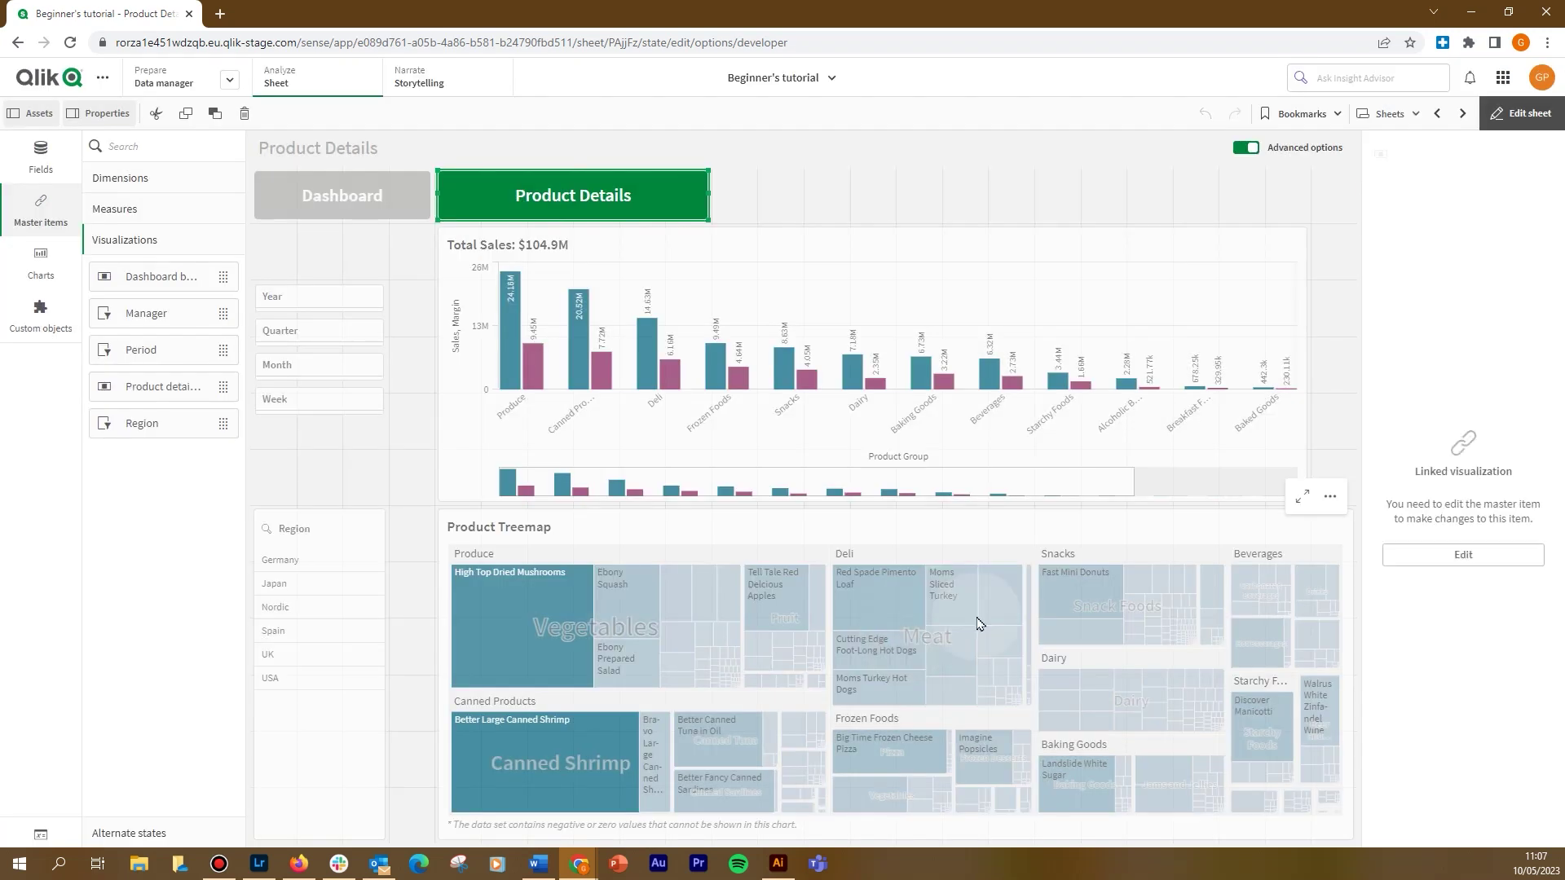
{"action": "left_click", "coordinate": [1461, 115]}
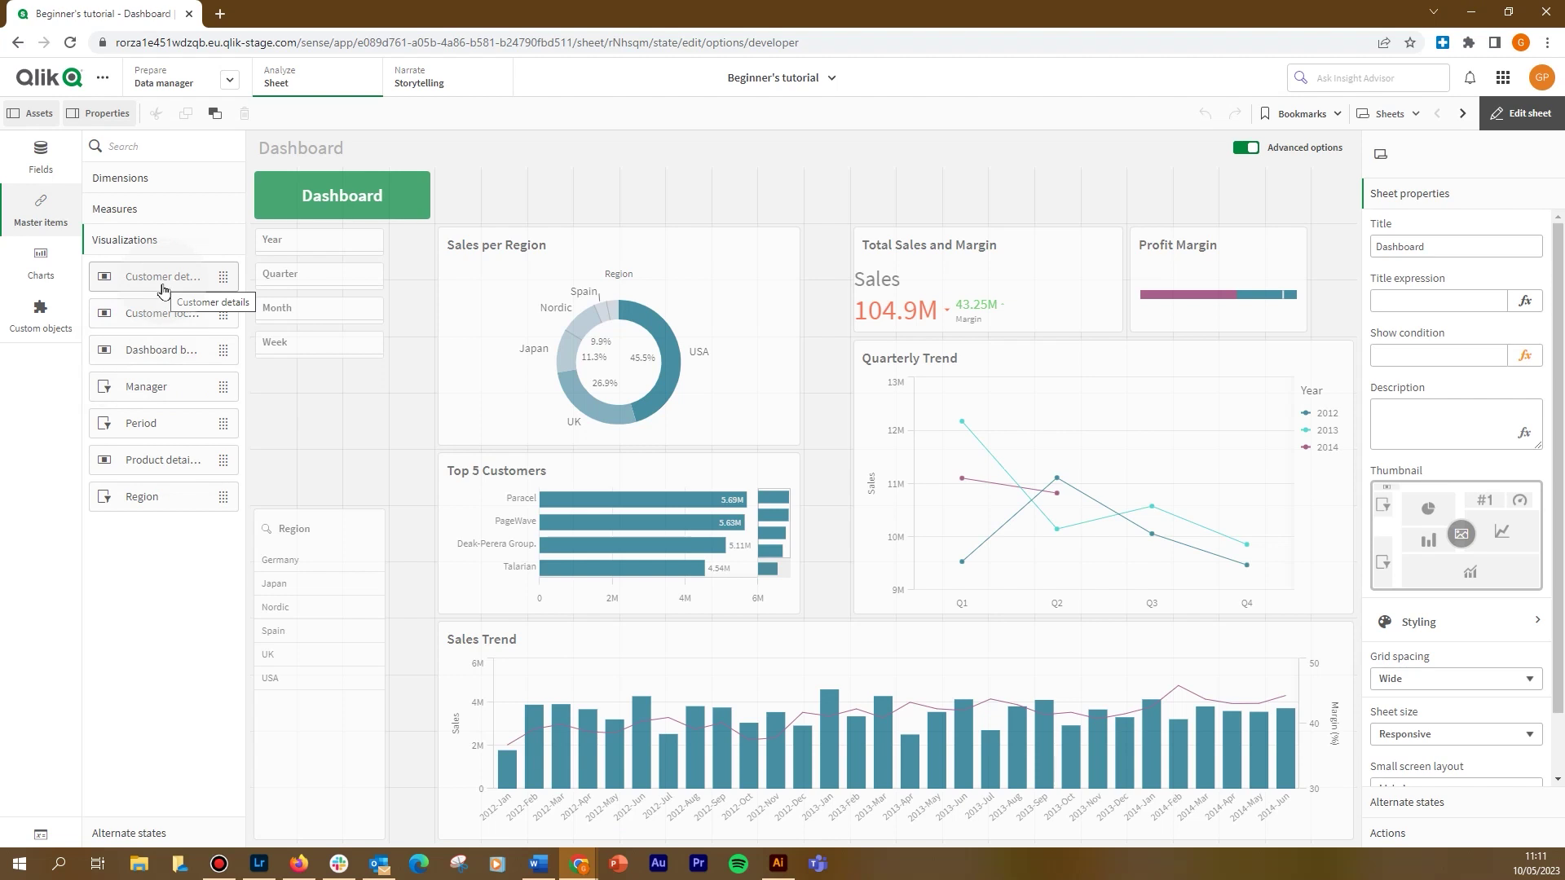
Step: Drag the Product details, Customer details and Customer location master buttons beside Dashboard
{"action": "left_click_drag", "start_coordinate": [163, 460], "coordinate": [542, 200]}
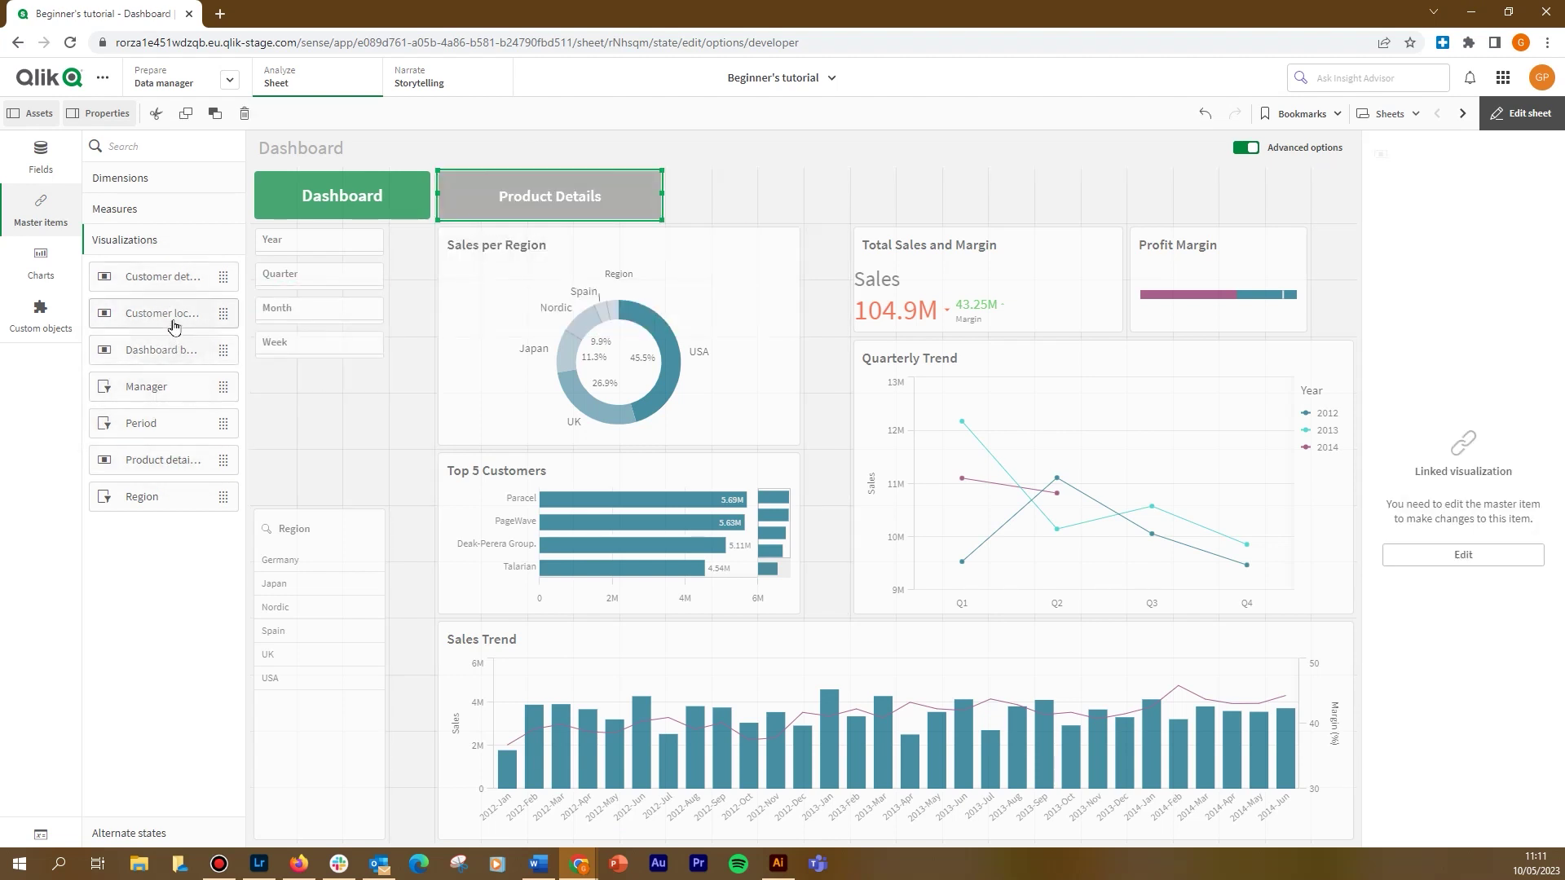
{"action": "left_click_drag", "start_coordinate": [173, 326], "coordinate": [875, 229]}
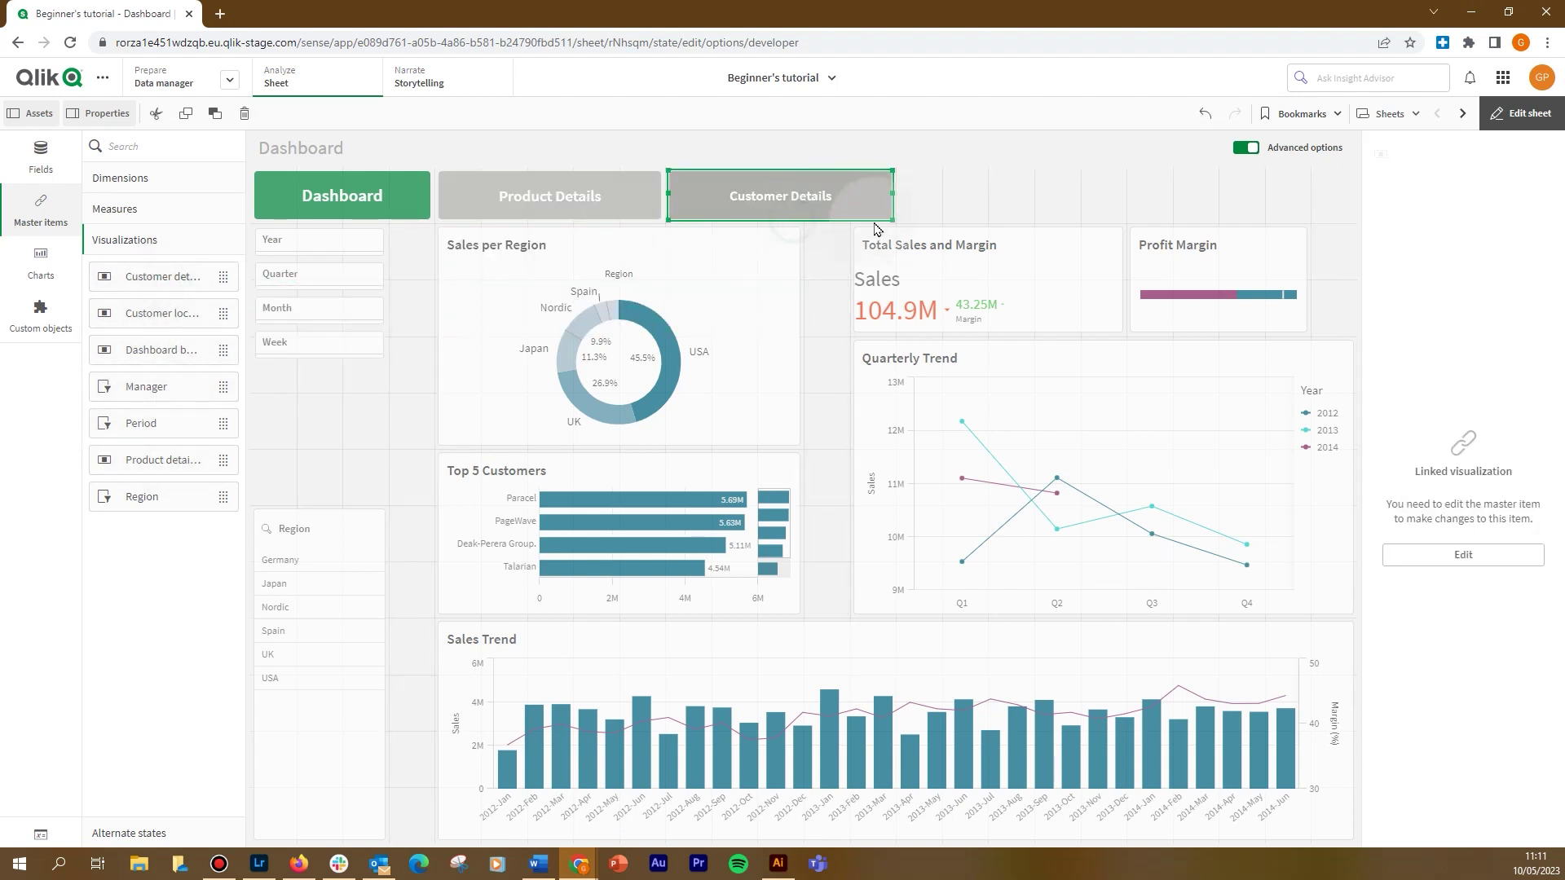
{"action": "left_click_drag", "start_coordinate": [163, 312], "coordinate": [1010, 204]}
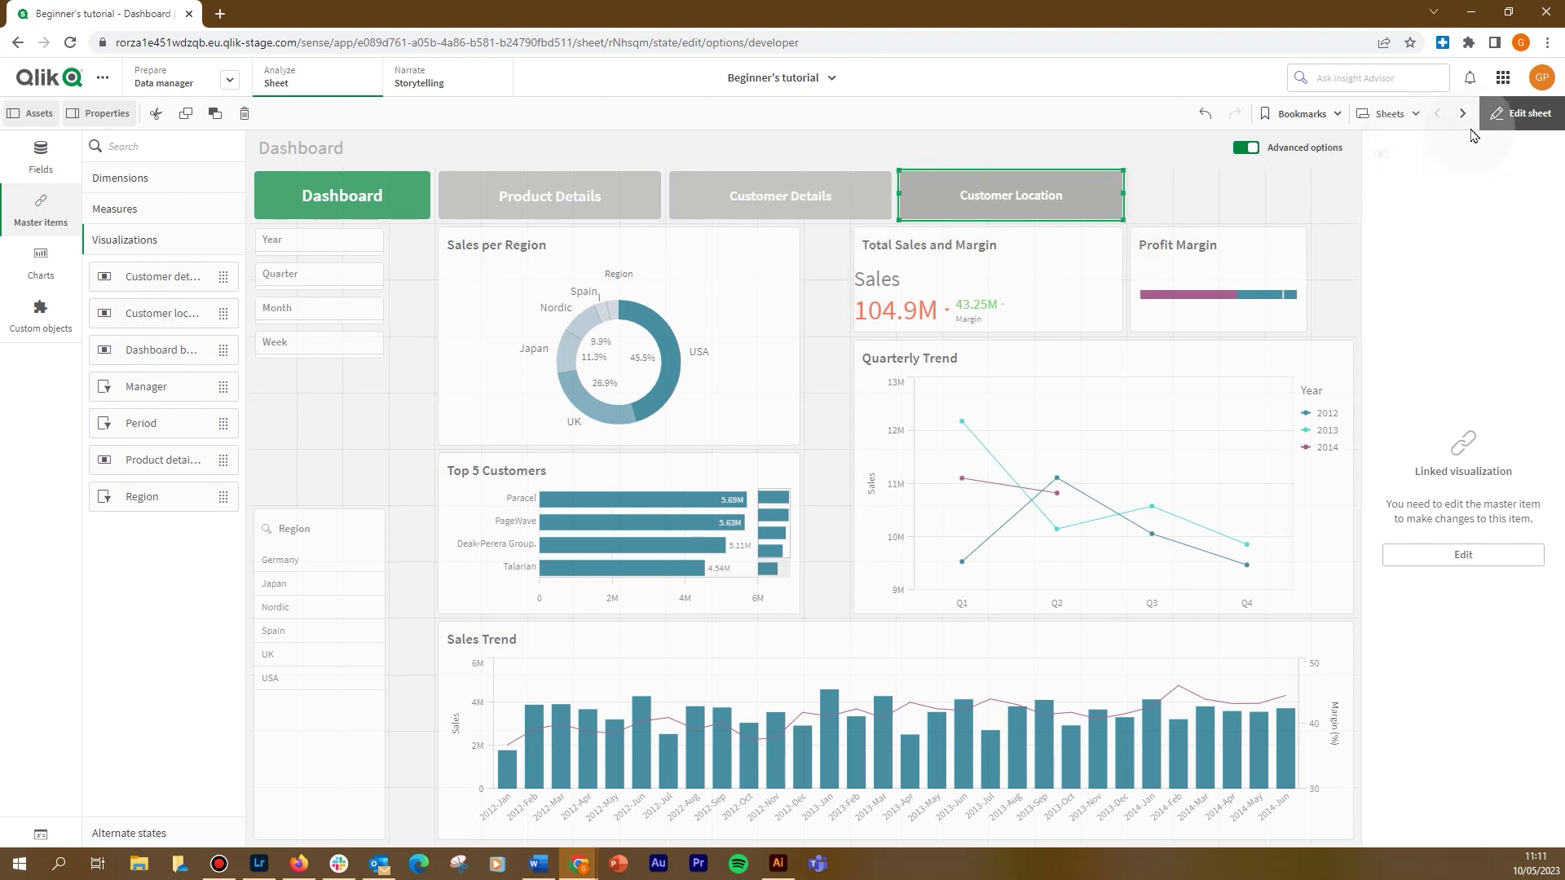
Step: Exit editing and test the Dashboard, Product Details, Customer Details and Customer Location buttons
{"action": "left_click", "coordinate": [1512, 116]}
{"action": "left_click", "coordinate": [158, 210]}
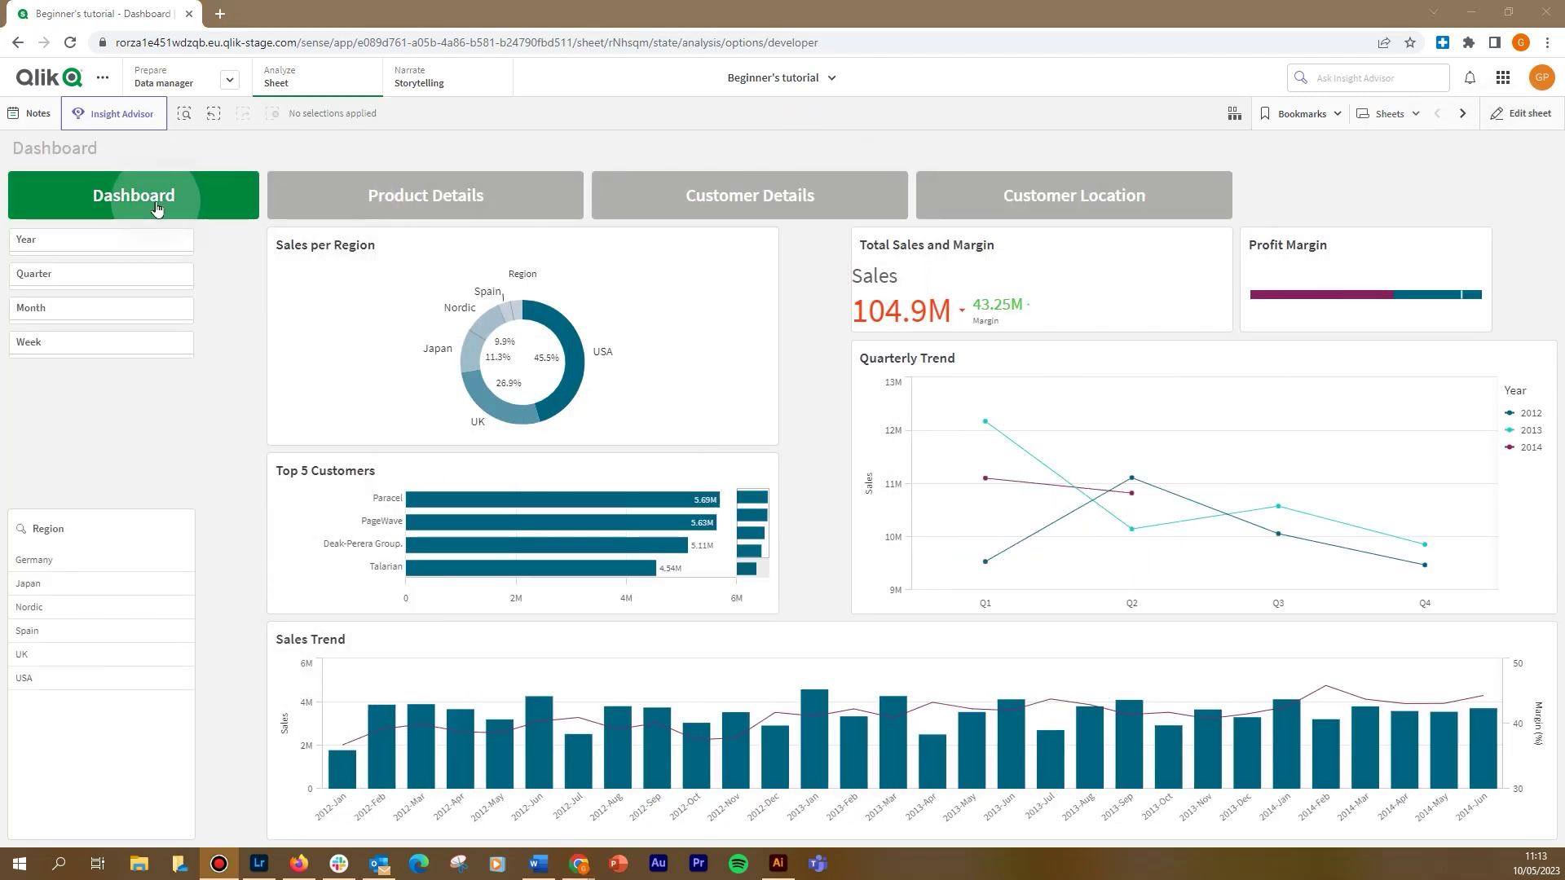
{"action": "left_click", "coordinate": [423, 198]}
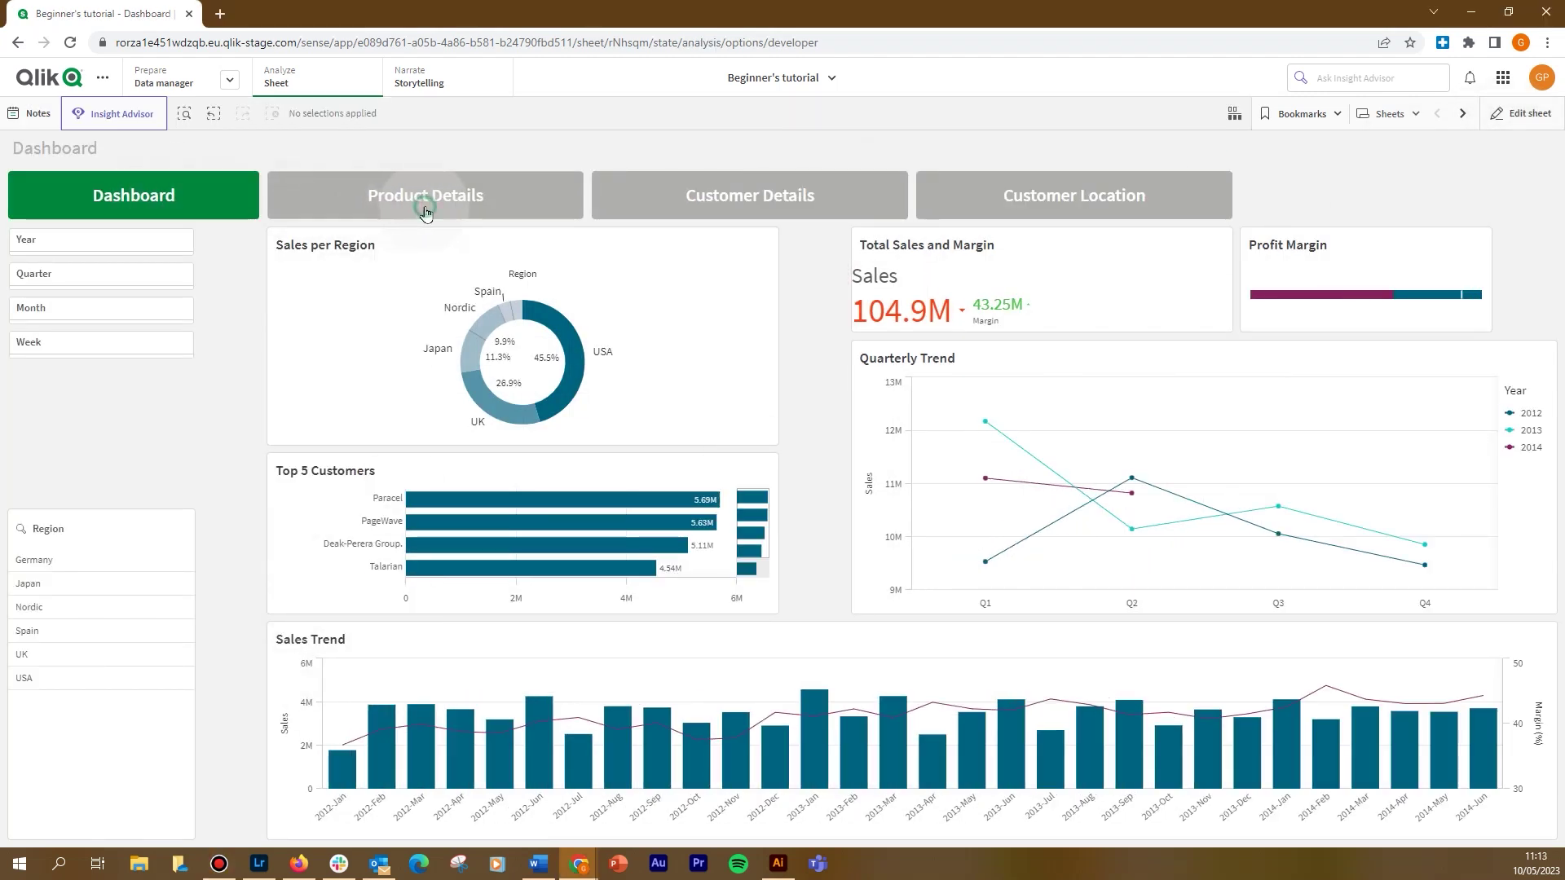
{"action": "left_click", "coordinate": [792, 199]}
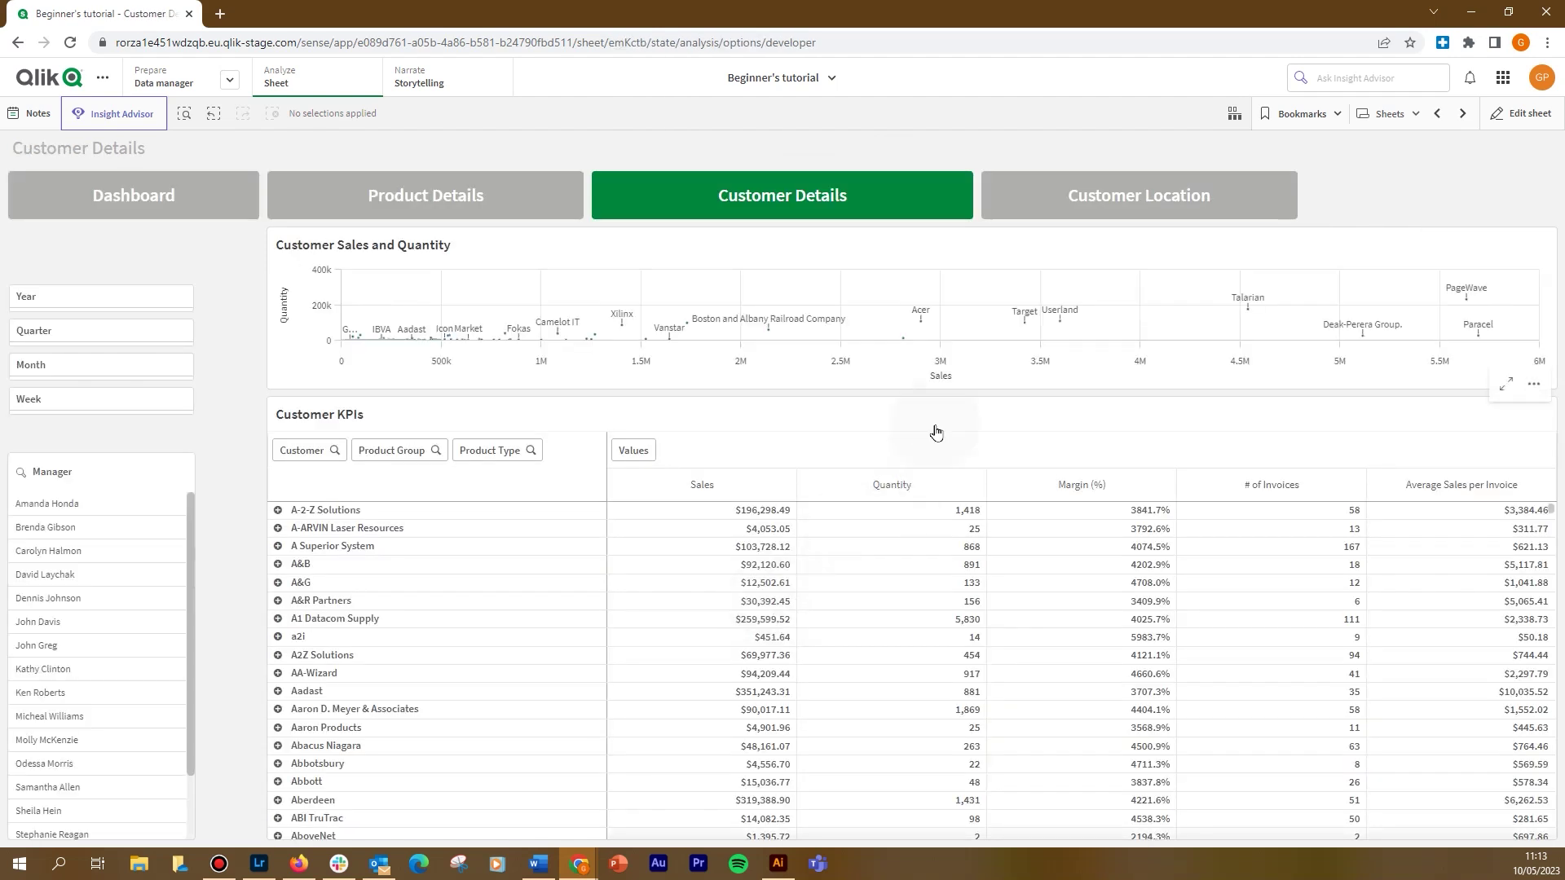
{"action": "left_click", "coordinate": [1085, 186]}
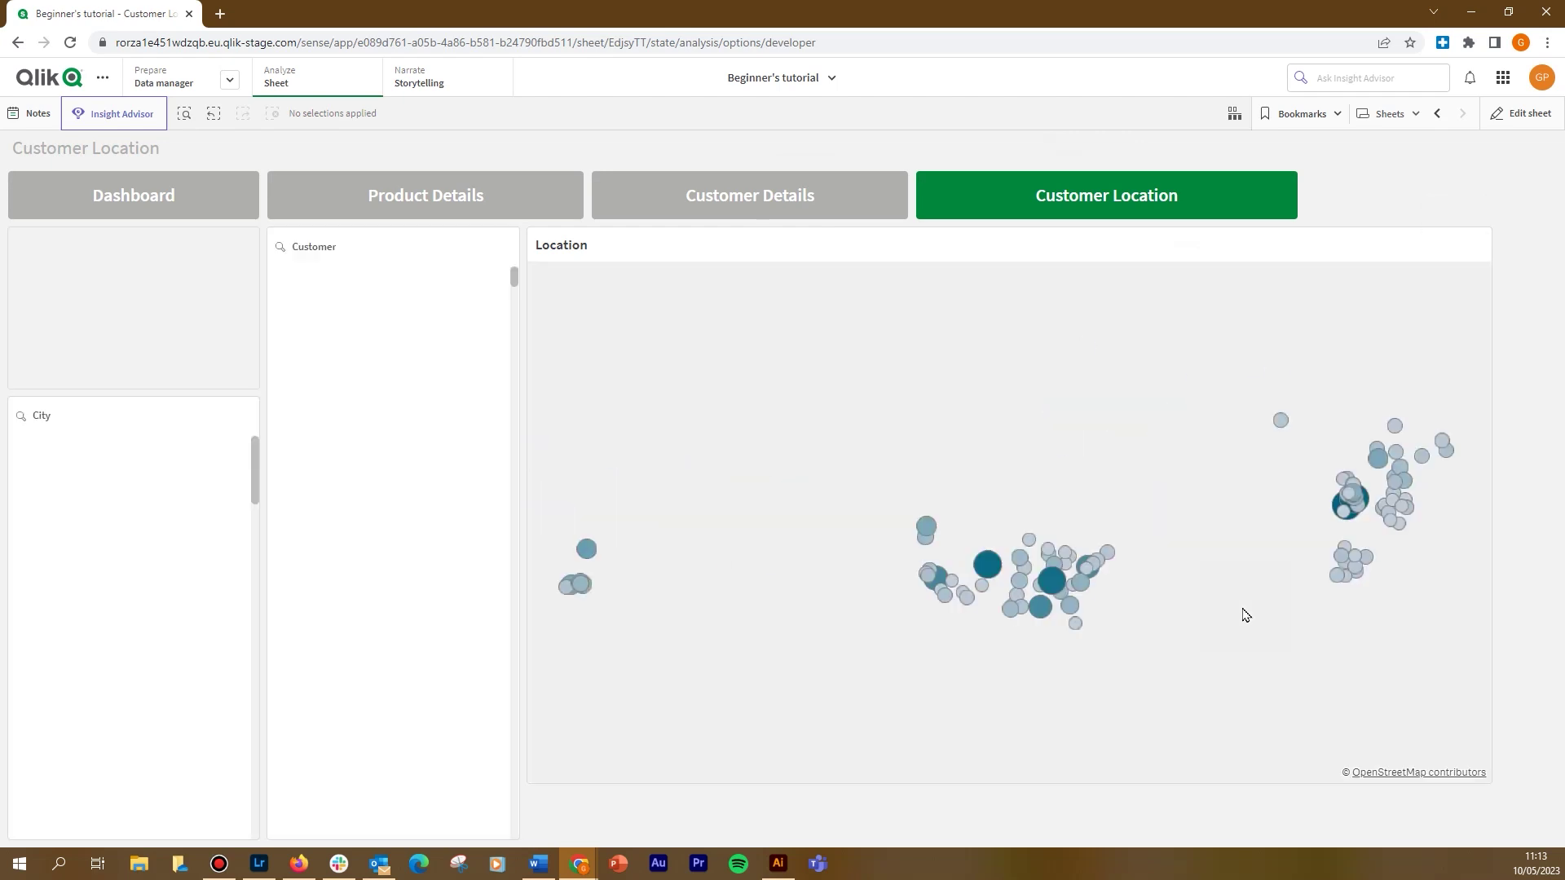